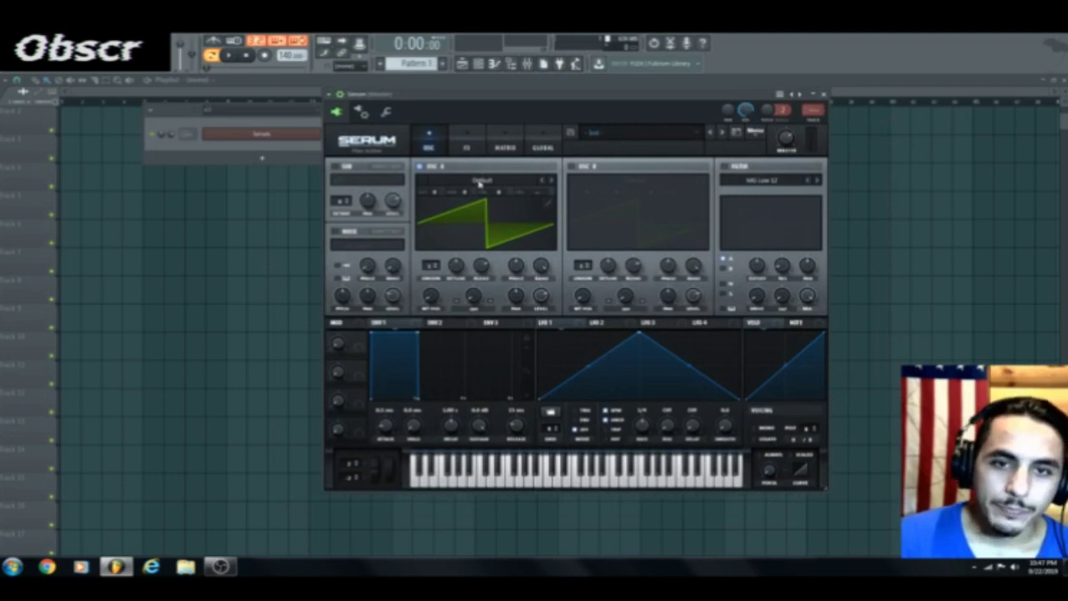
Load the Spectral wavetable Monster 1 [SL] into oscillator A and advance its wavetable position
mouse_move(489, 215)
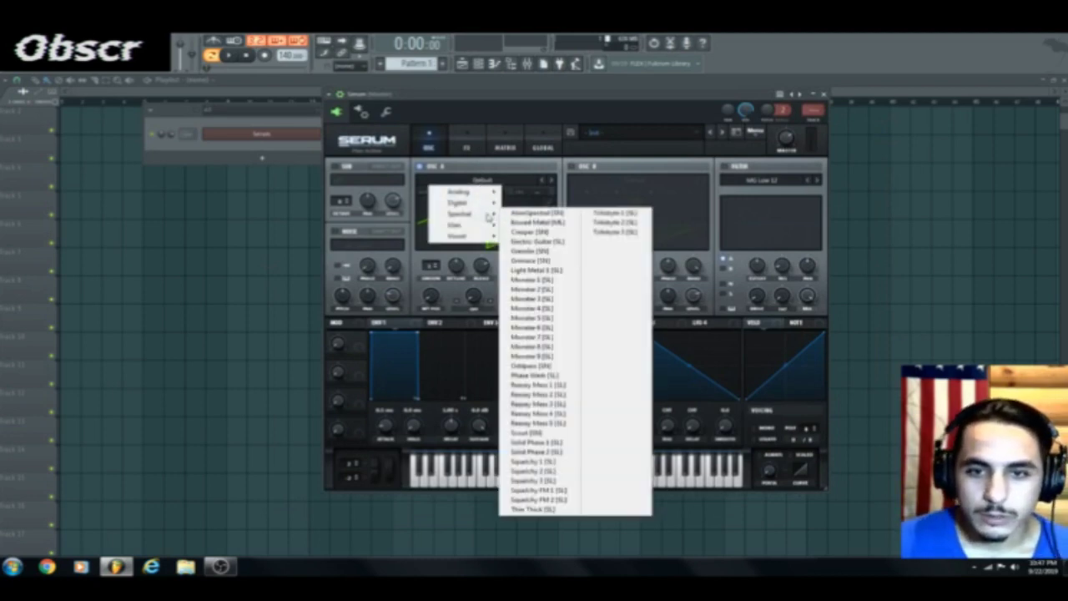
left_click(574, 280)
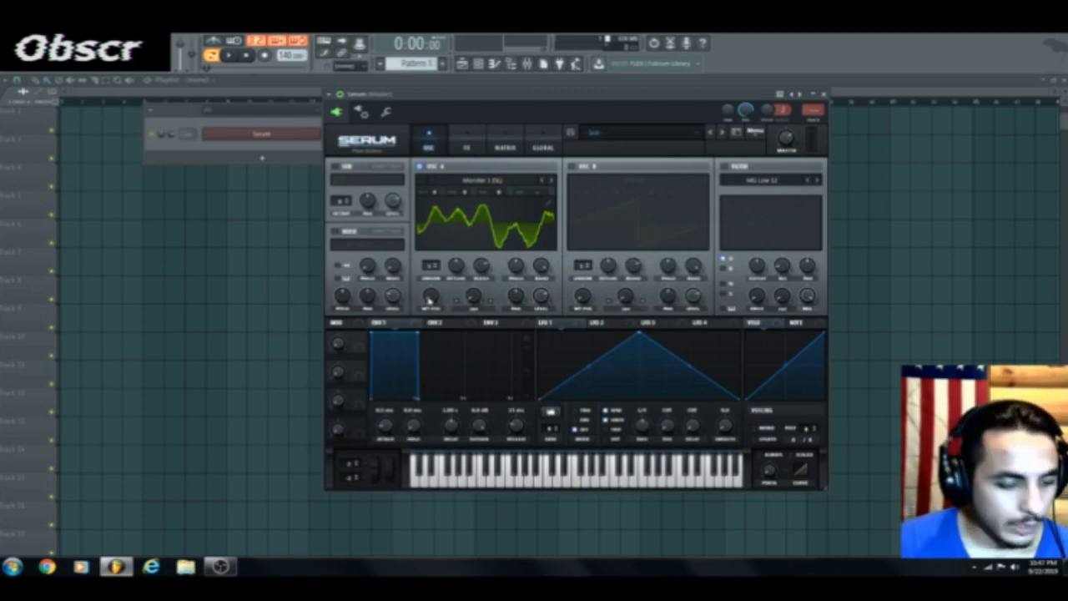
left_click_drag(431, 299, 420, 241)
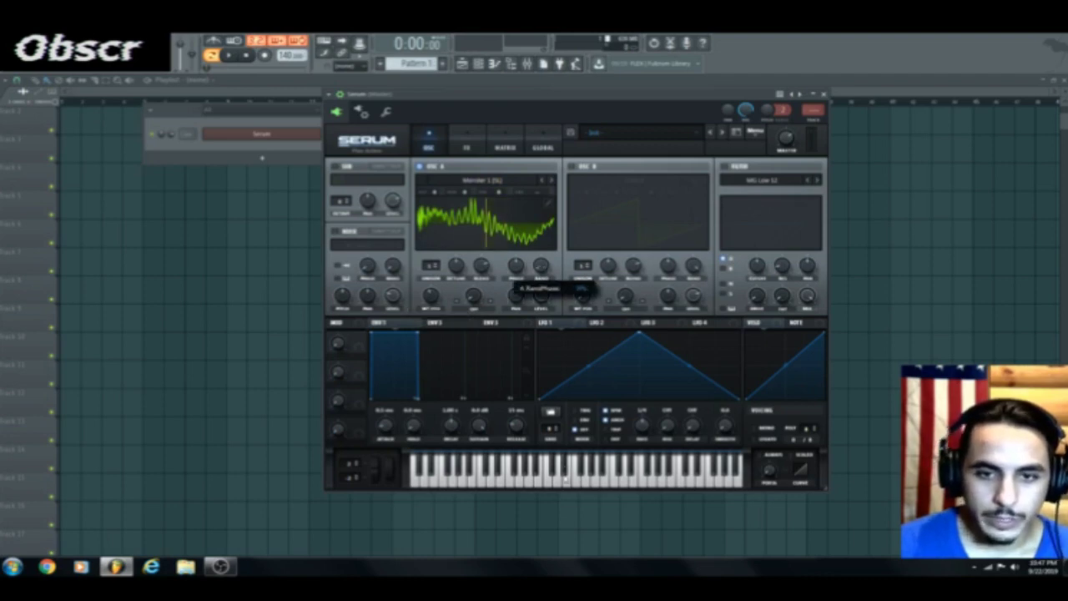
Set oscillator A's warp mode to FM (from B) and adjust its phase and level
left_click(476, 309)
left_click(516, 265)
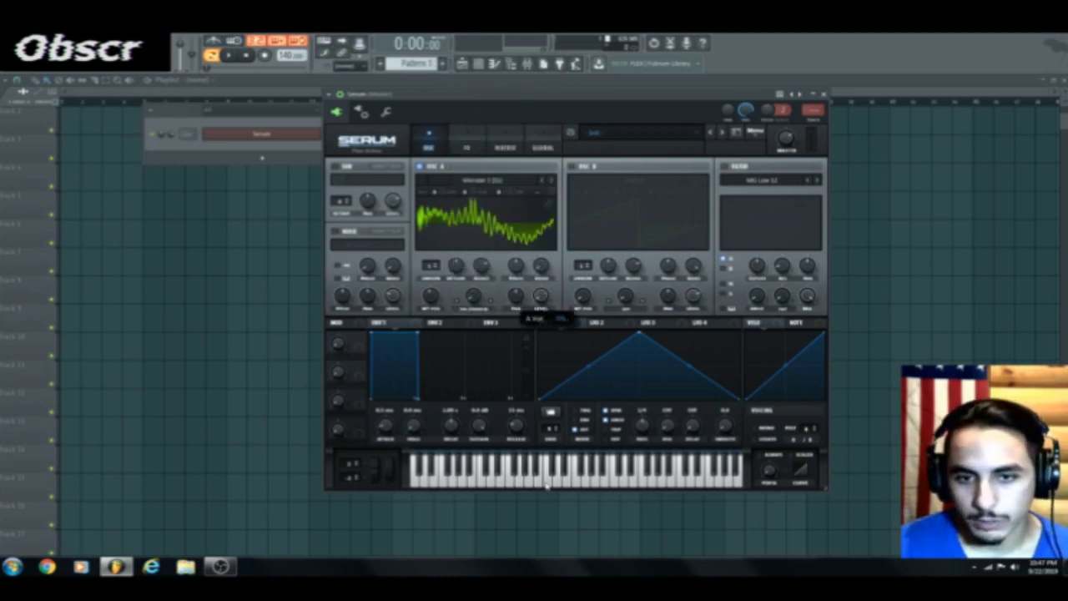
Shape LFO 1 with an earlier peak and curved rise and fall, and assign it to oscillator A's level
left_click_drag(637, 332, 617, 331)
left_click_drag(579, 366, 582, 377)
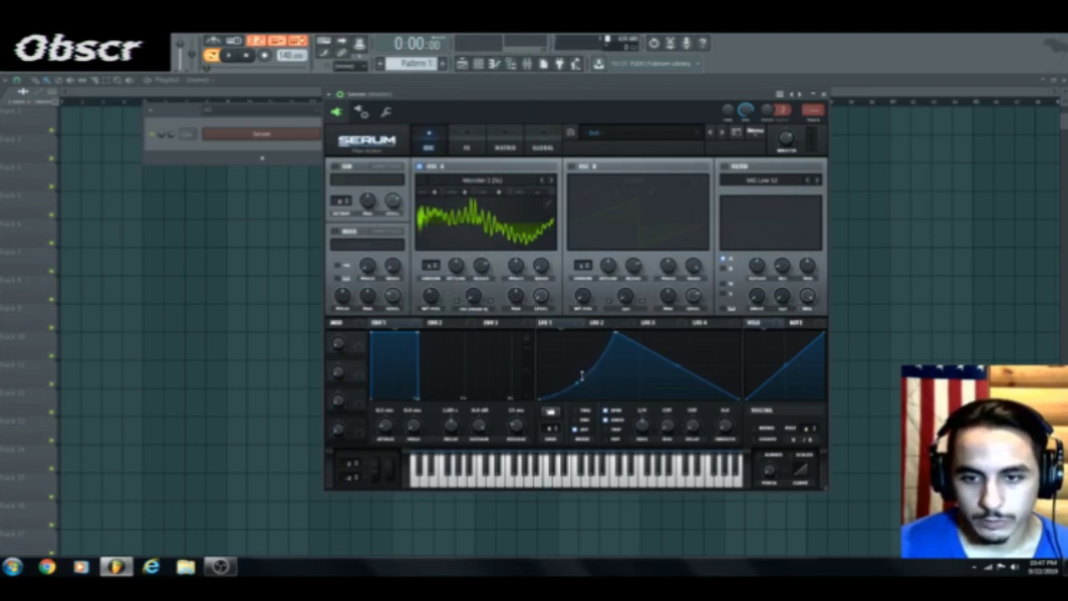
left_click_drag(677, 369, 686, 361)
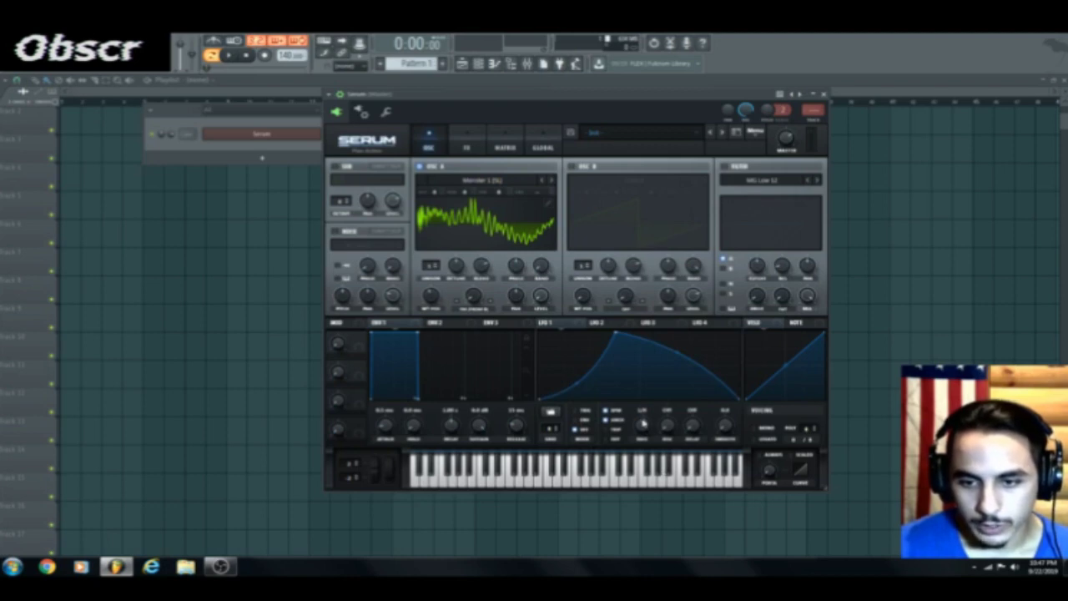
left_click_drag(554, 323, 540, 296)
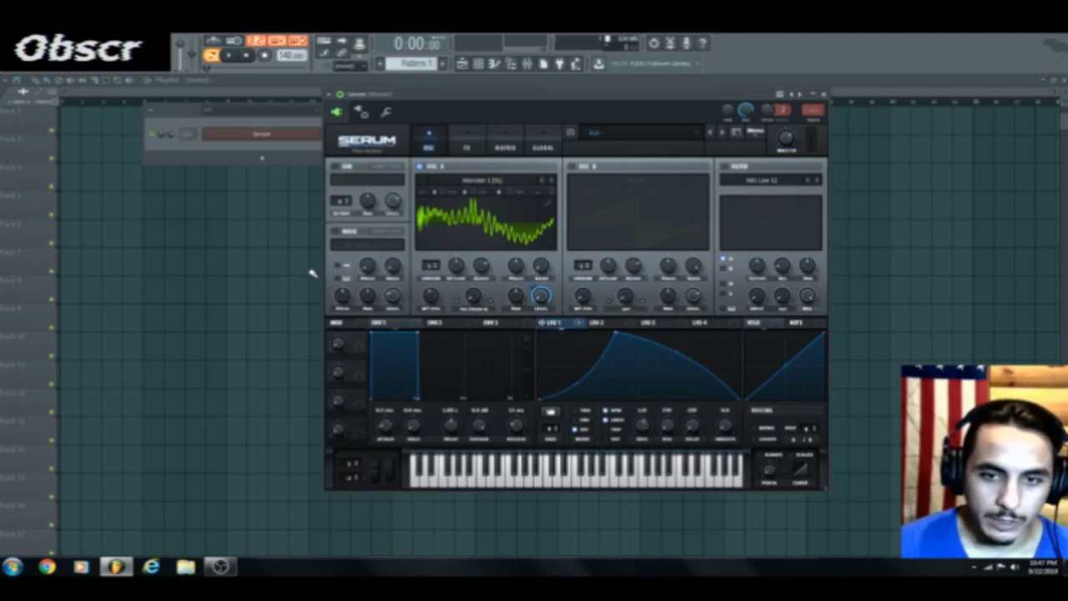
Draw one low note four bars long in Serum's piano roll for Pattern 1
left_click(495, 63)
scroll(106, 356, "down", 3)
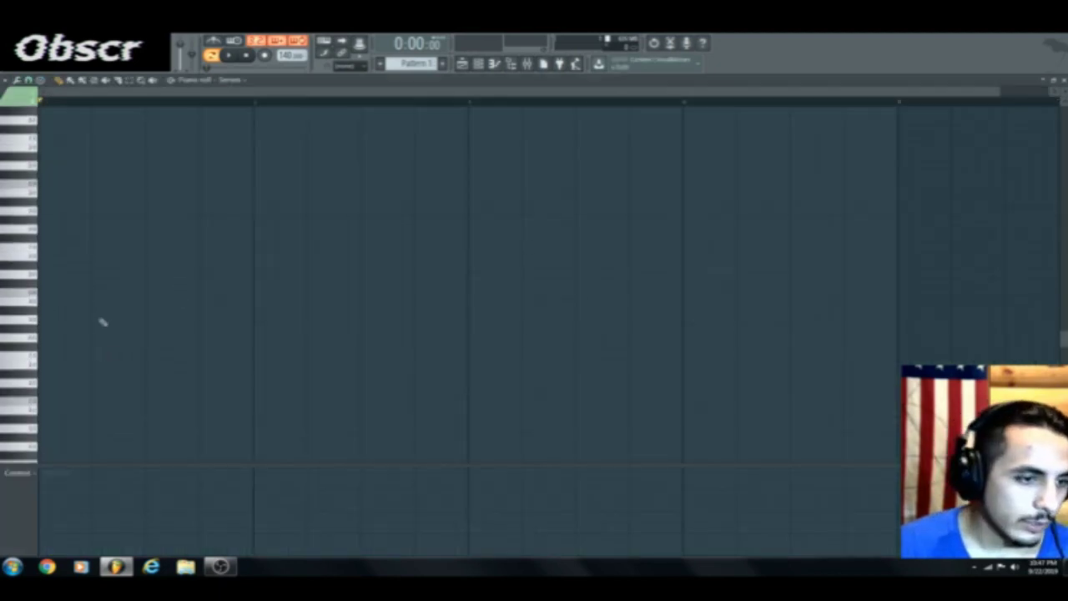
left_click(35, 376)
scroll(36, 377, "down", 2)
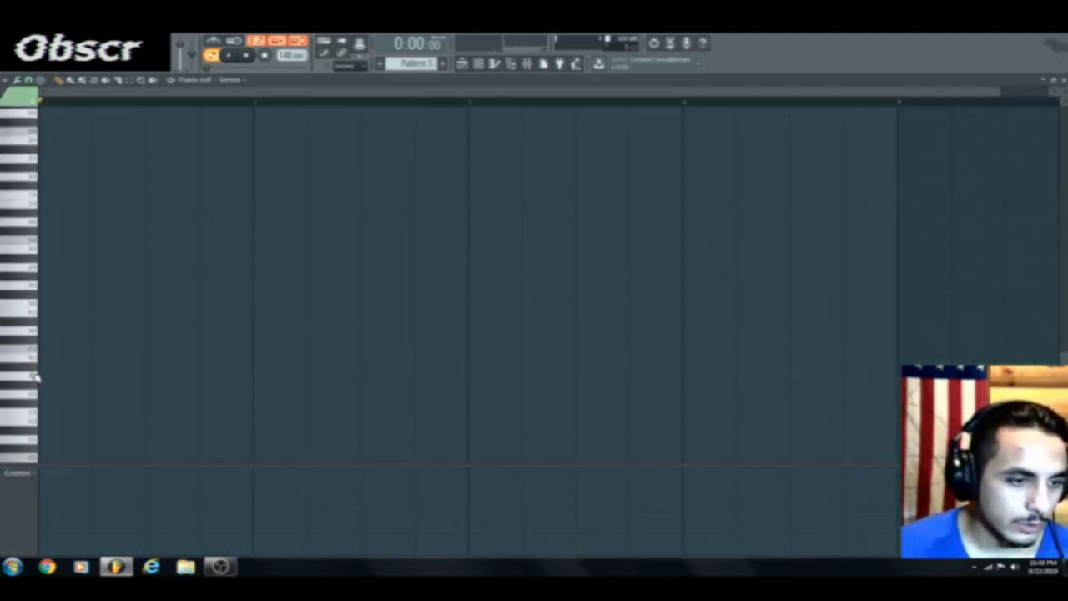
left_click(36, 432)
left_click(55, 428)
left_click_drag(73, 429, 909, 446)
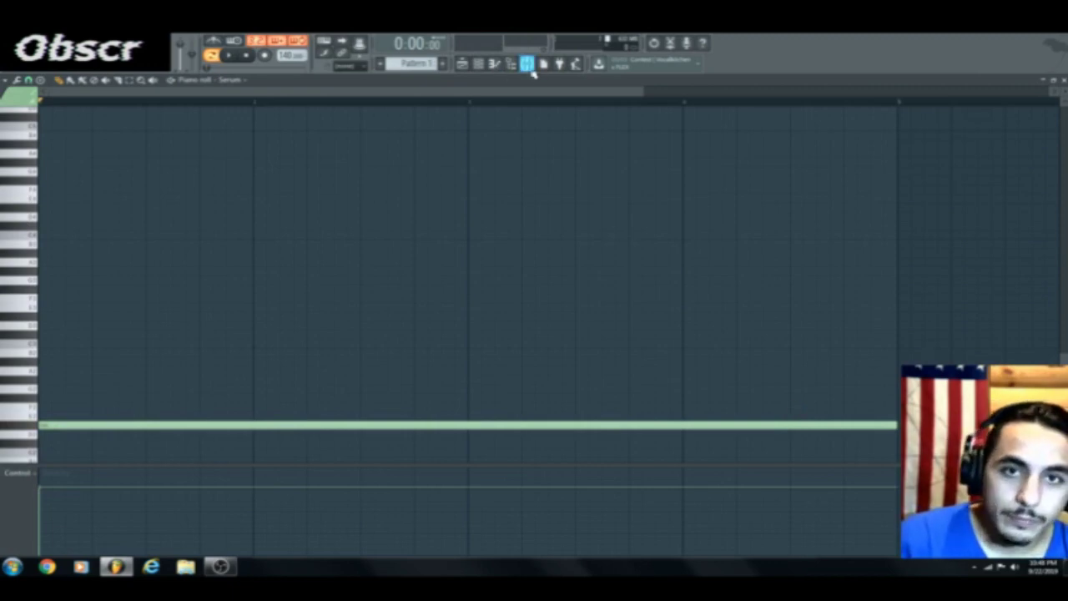
Enable oscillator B in Serum with the Analog wavetable Basic Shapes at its square wave, and shift its octave up
left_click(478, 64)
left_click(276, 138)
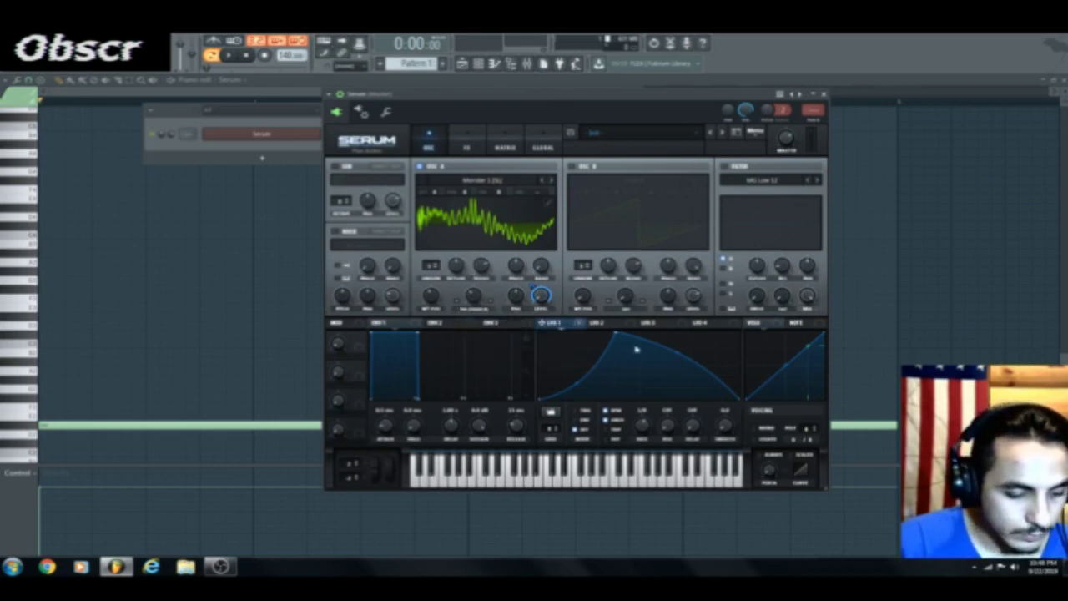
left_click(572, 167)
left_click(643, 181)
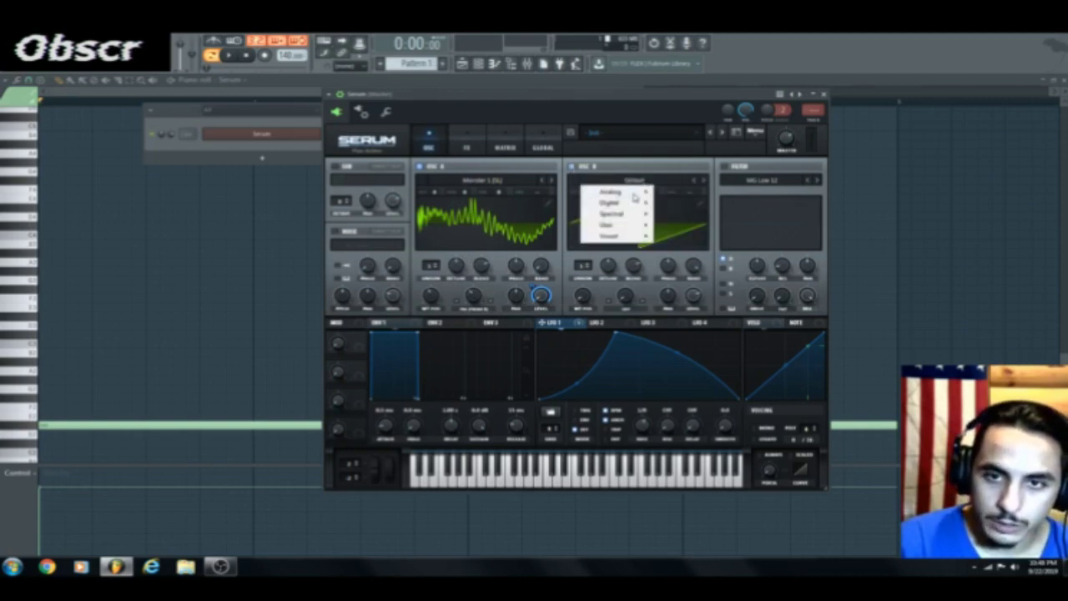
mouse_move(617, 191)
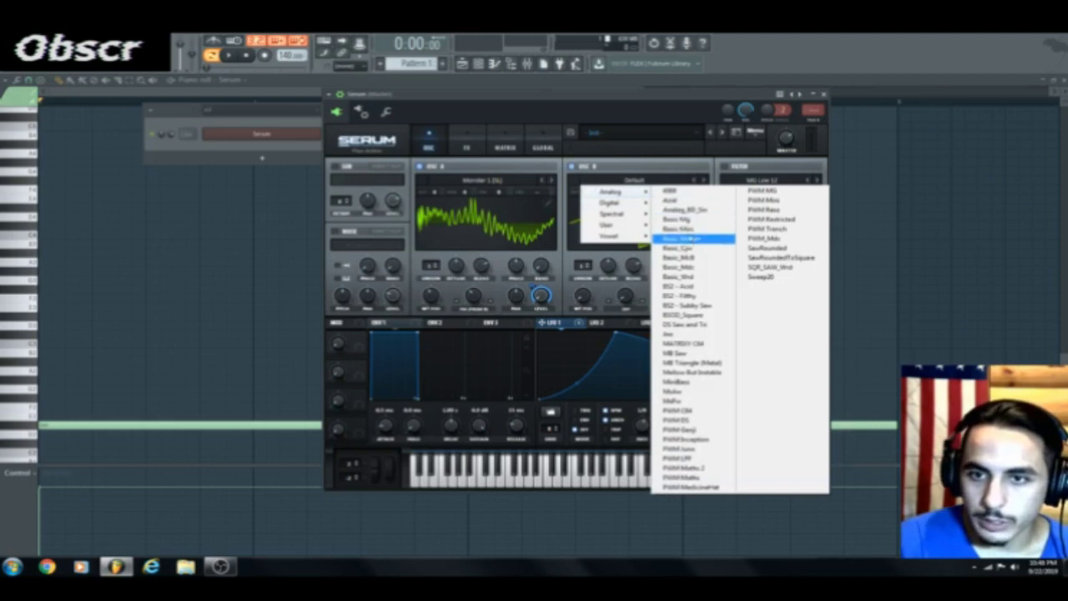
left_click(692, 239)
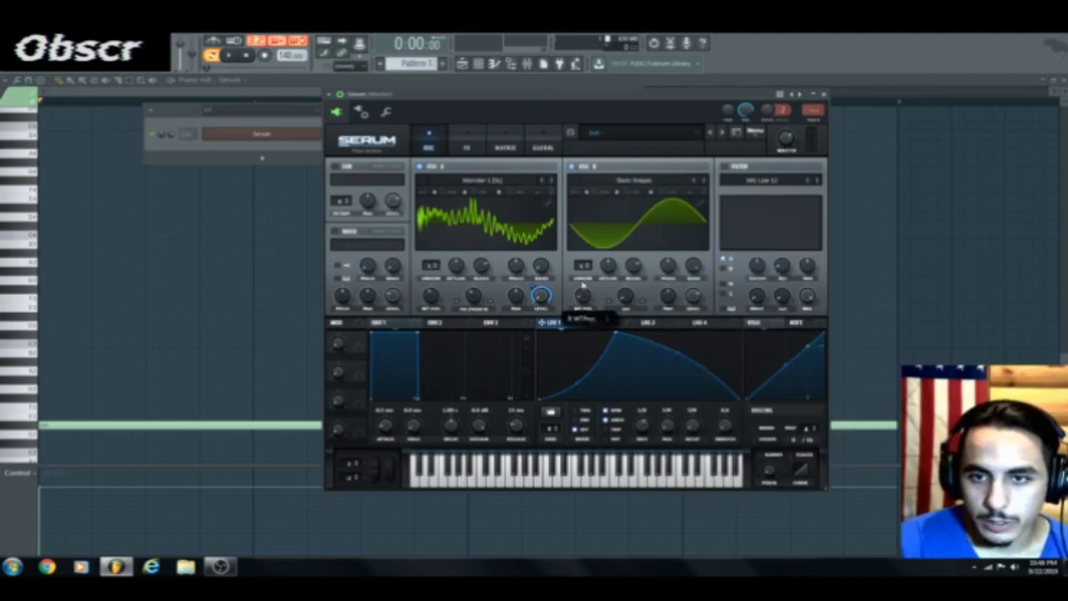
left_click_drag(579, 261, 579, 235)
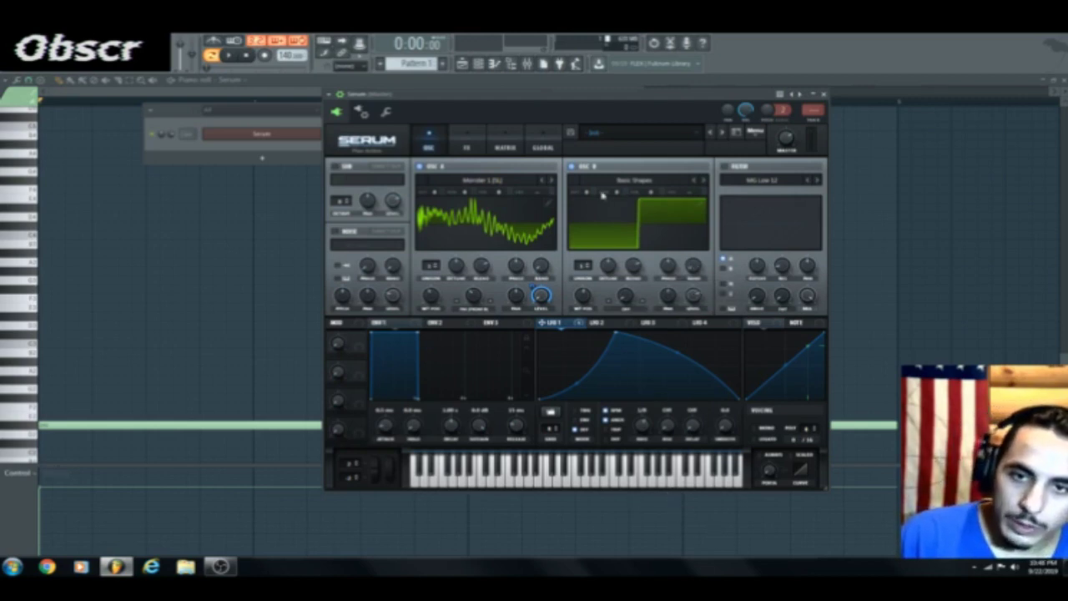
left_click_drag(588, 192, 596, 164)
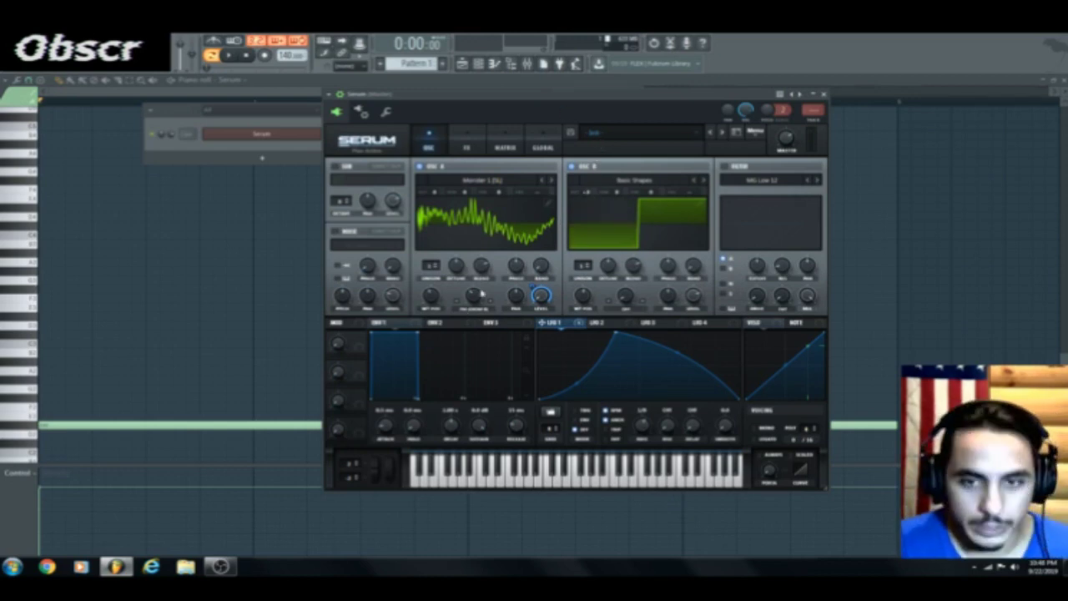
Play the pattern to hear the two oscillators together, and stop playback
key("space")
key("space")
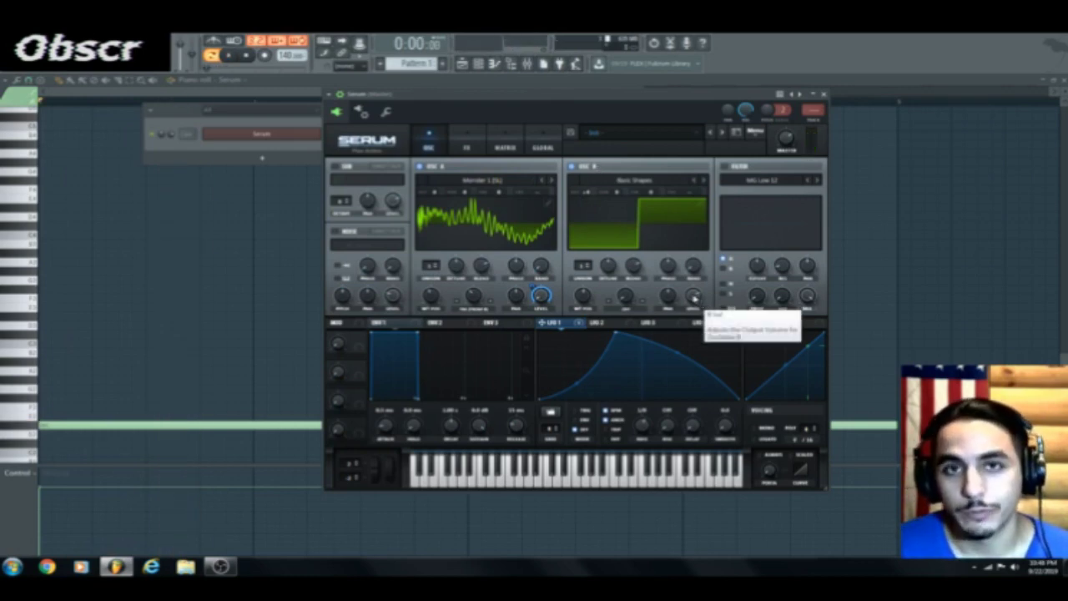
key("space")
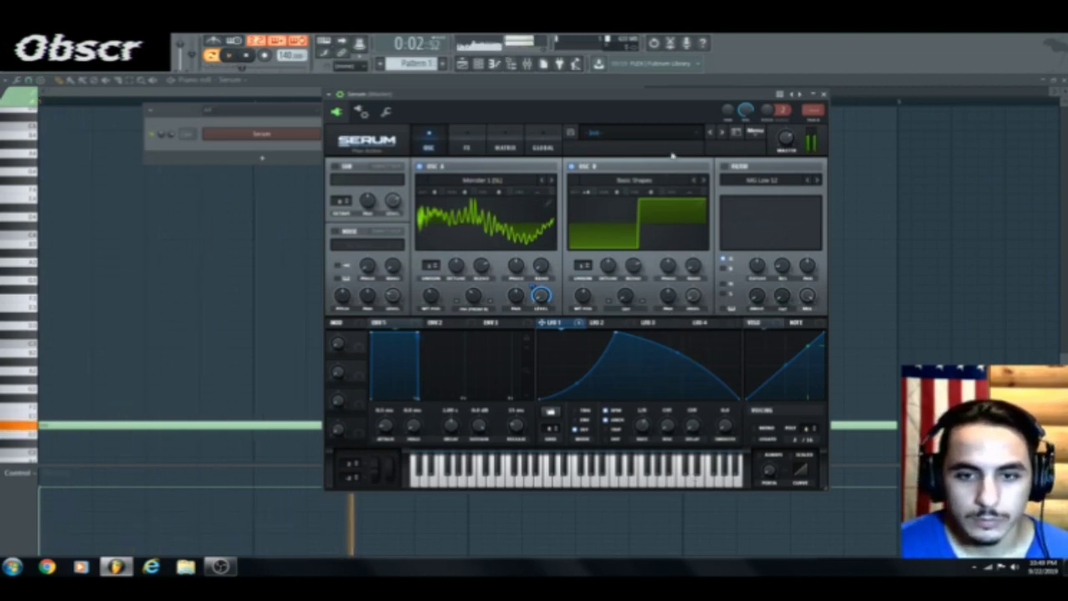
key("space")
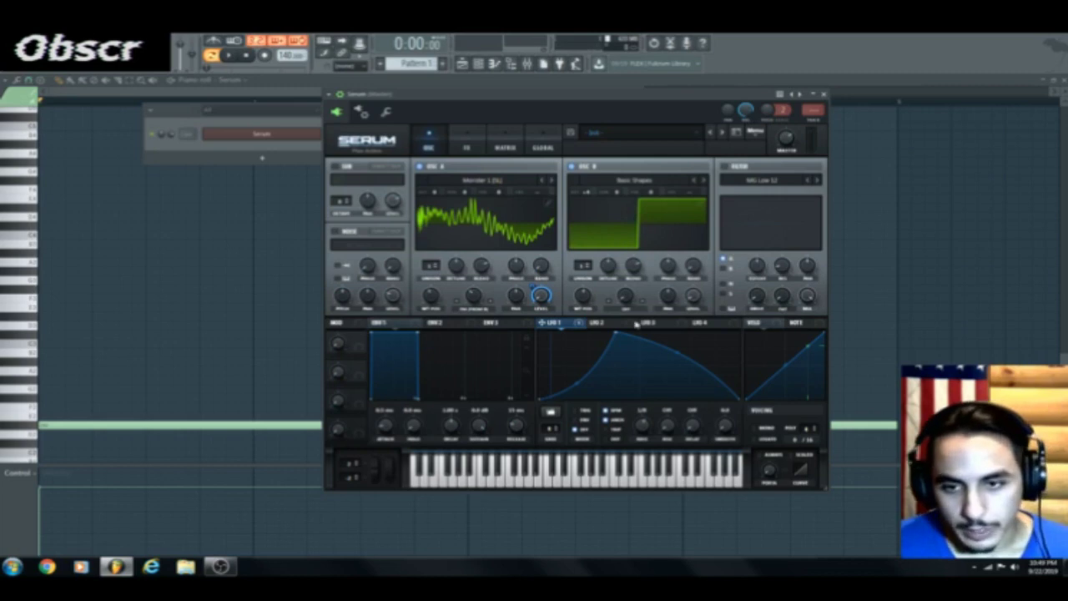
Set oscillator B's warp mode to Sync (Window 1/2) with a small warp amount and play the pattern to check it
left_click(626, 311)
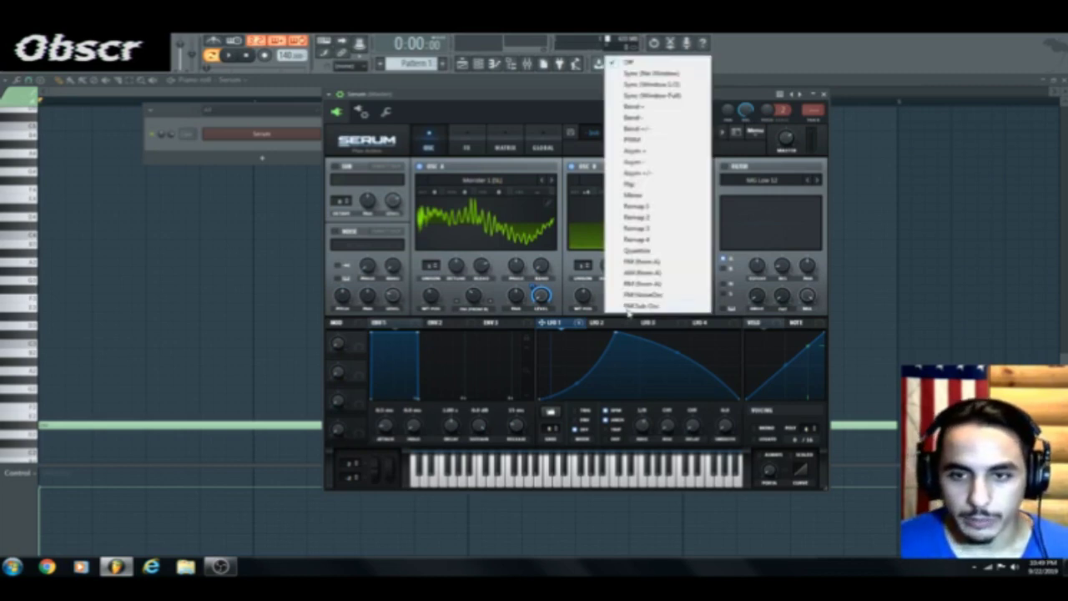
left_click(670, 88)
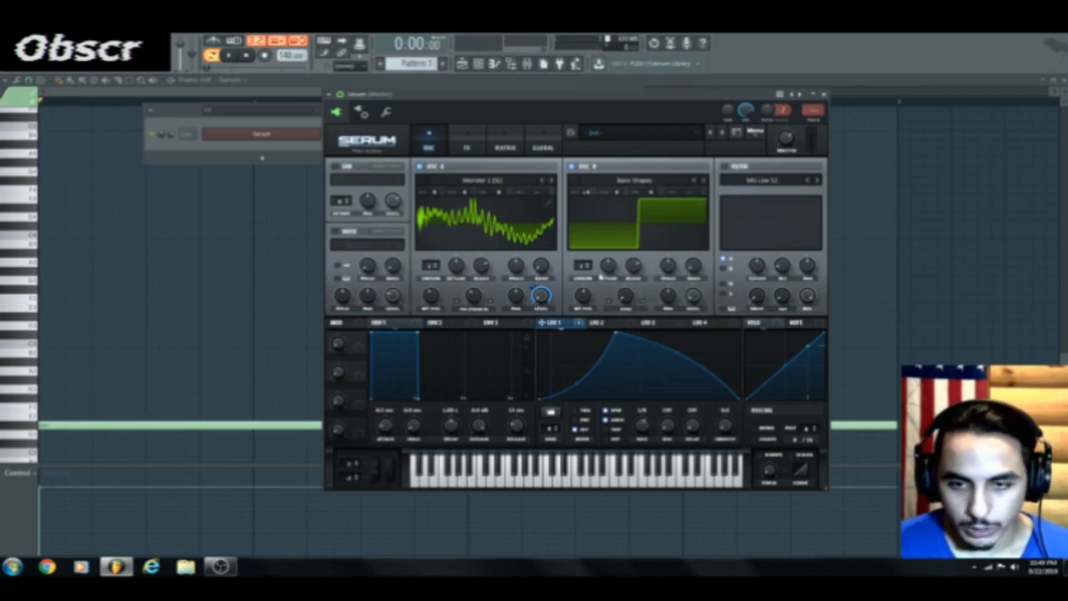
left_click_drag(633, 297, 639, 219)
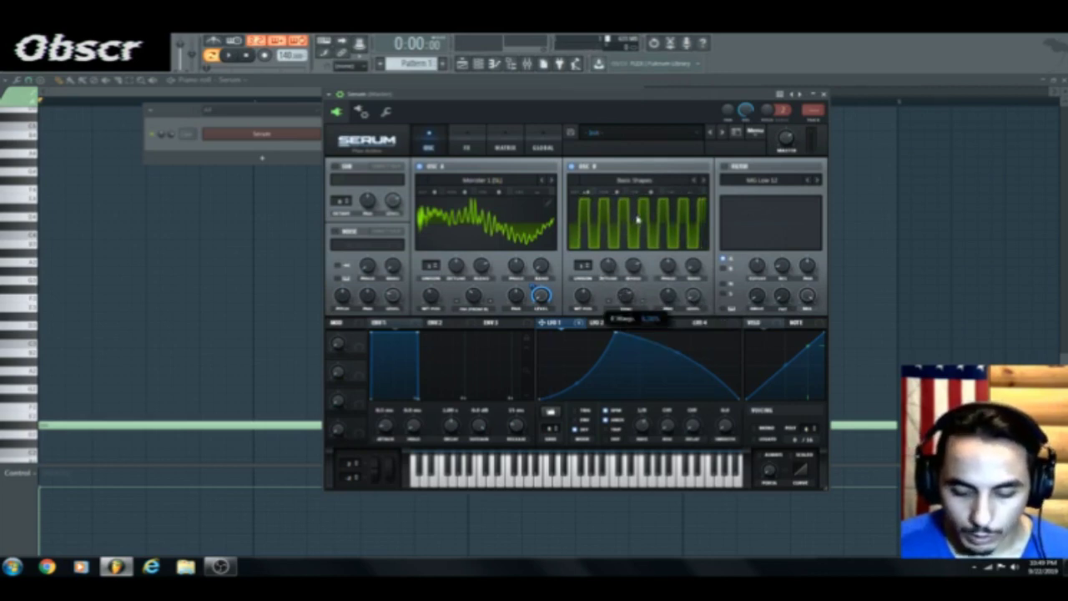
left_click_drag(638, 219, 633, 270)
key("space")
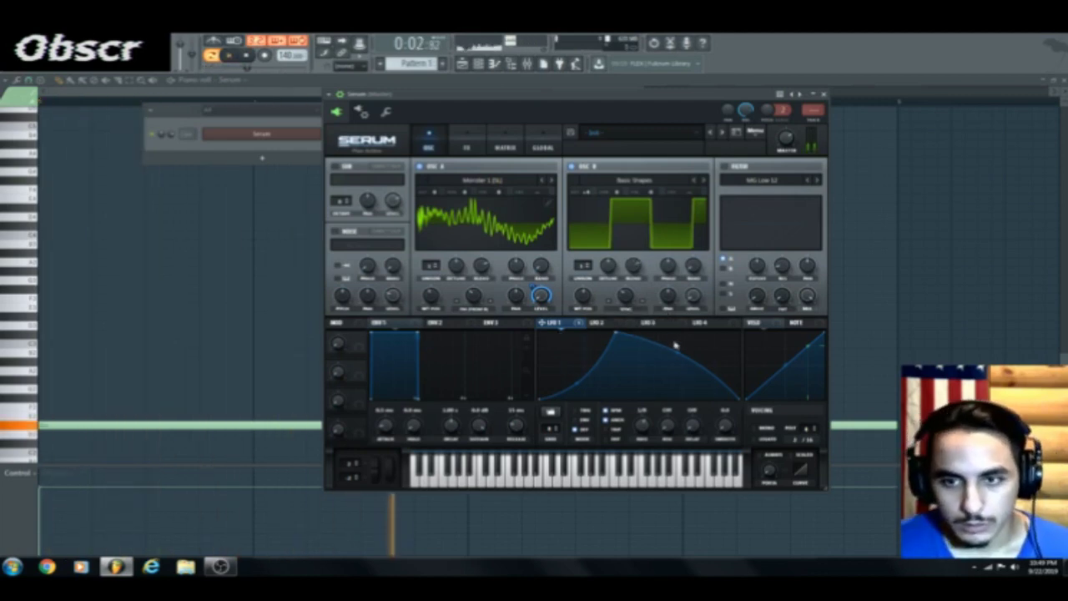
key("space")
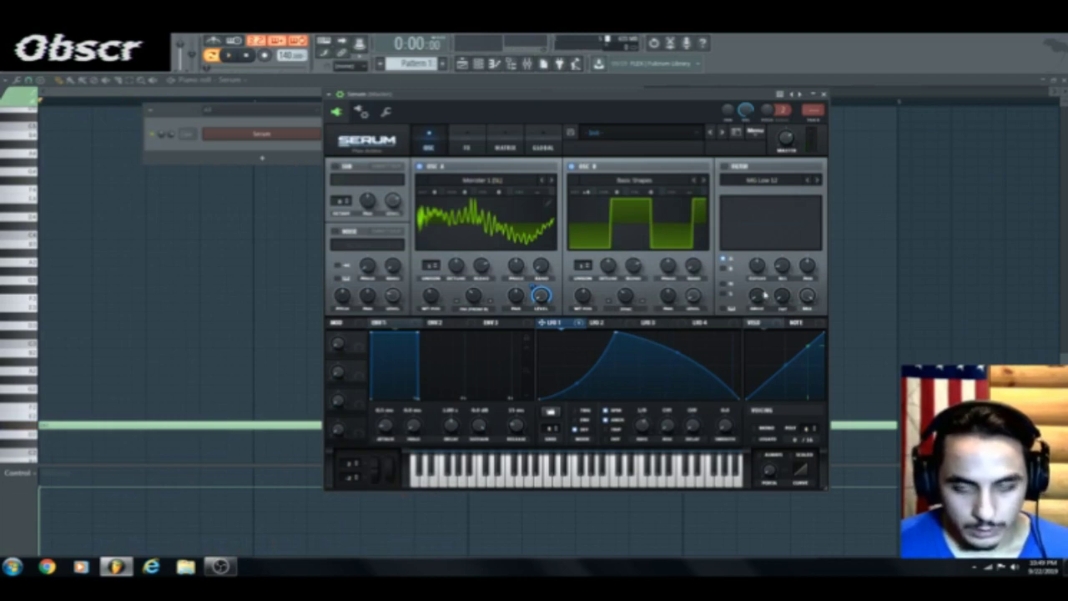
Enable the filter and choose the Flanges type Flg HL6+
left_click(745, 181)
mouse_move(770, 218)
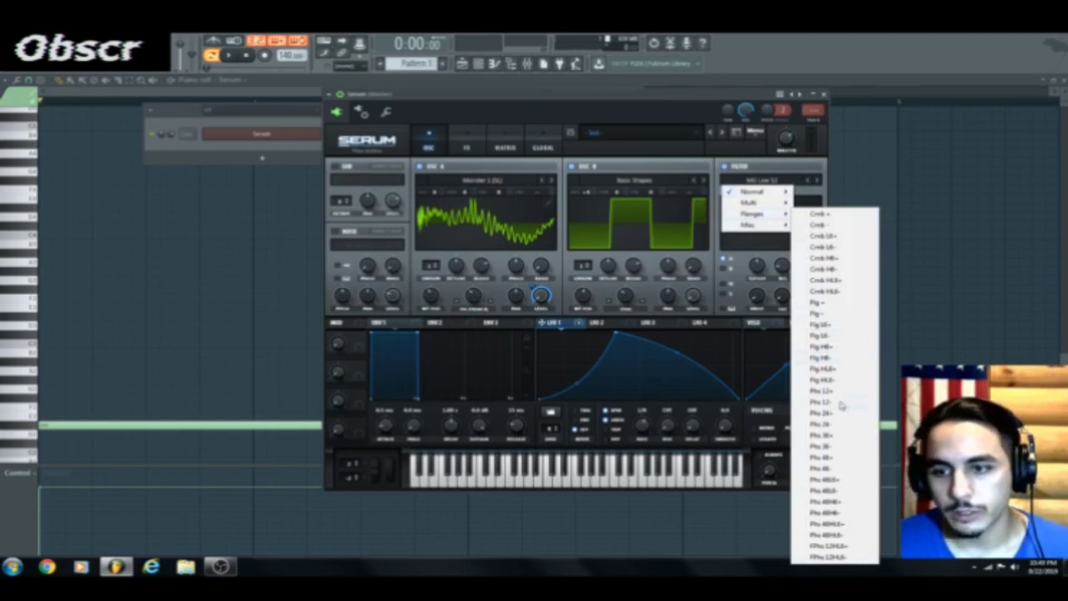
left_click(856, 370)
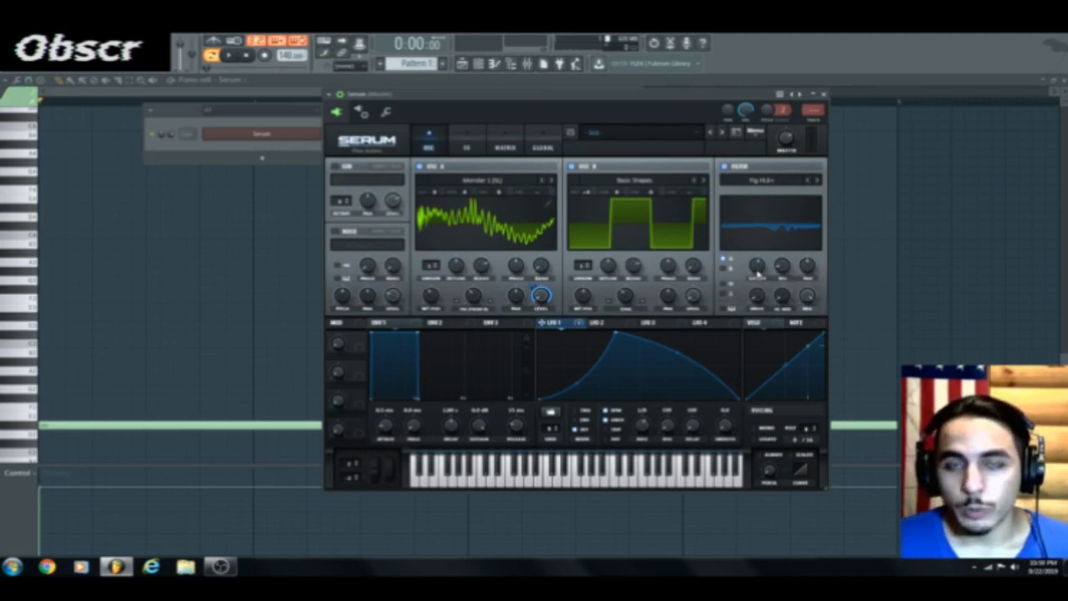
Adjust the filter's cutoff, resonance, drive and HL width, and play the pattern to hear the result
left_click_drag(757, 274, 759, 267)
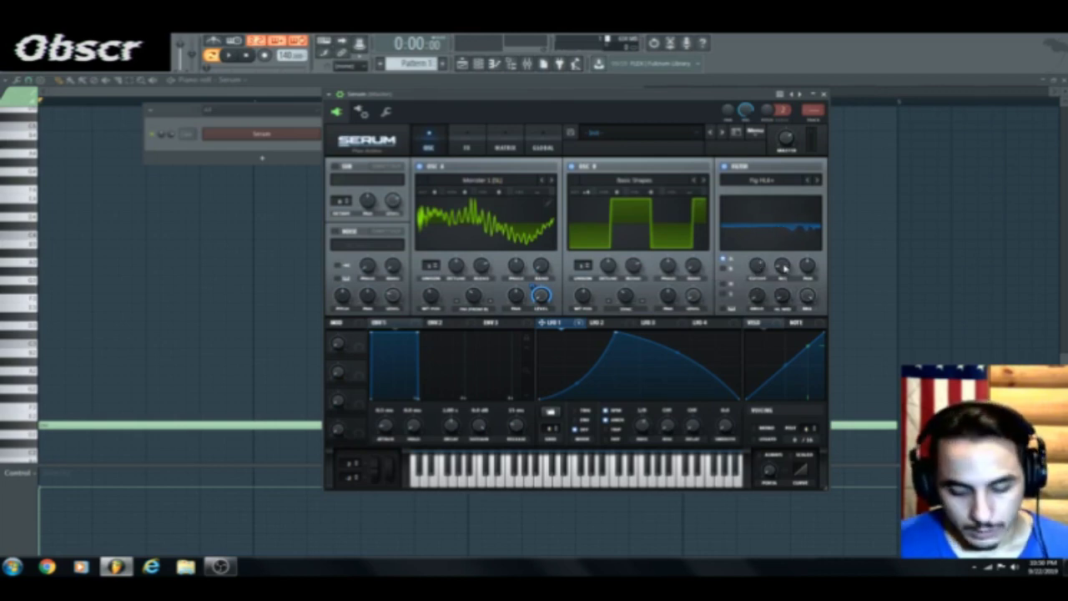
left_click(783, 266)
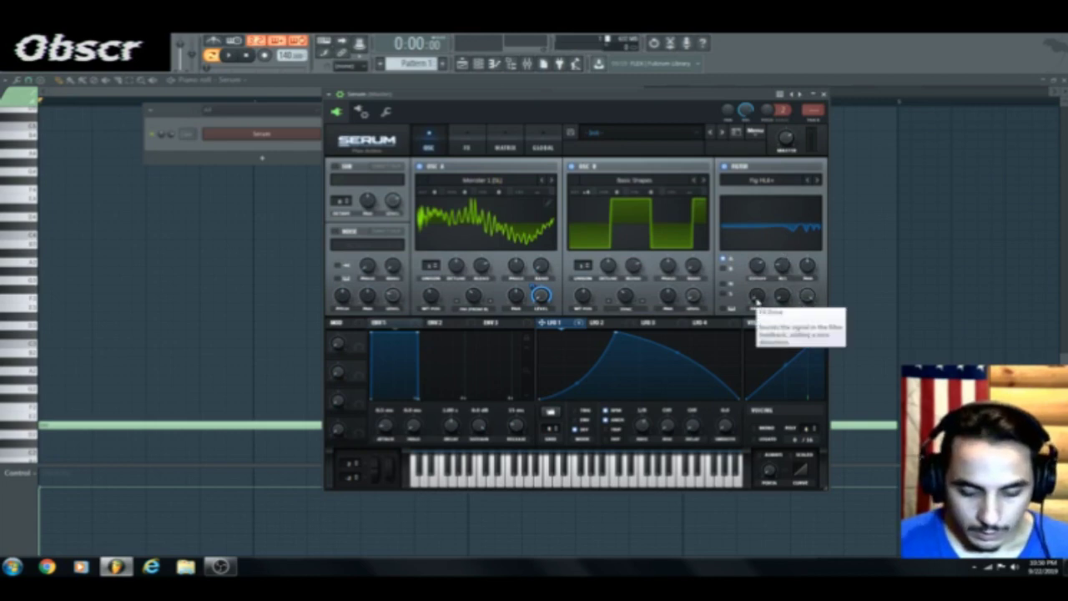
left_click(756, 296)
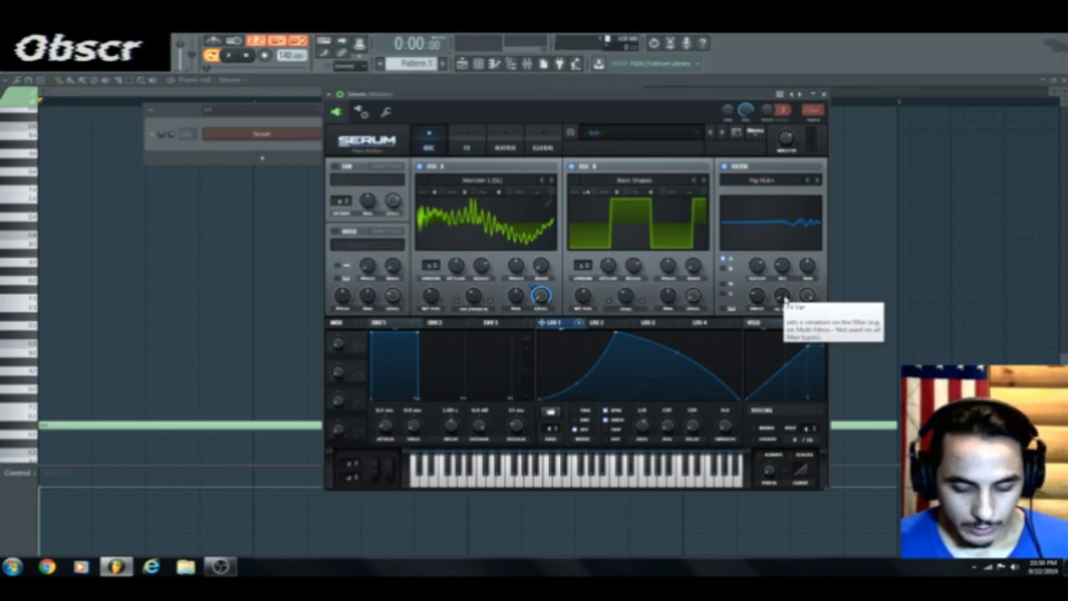
left_click_drag(784, 302, 783, 289)
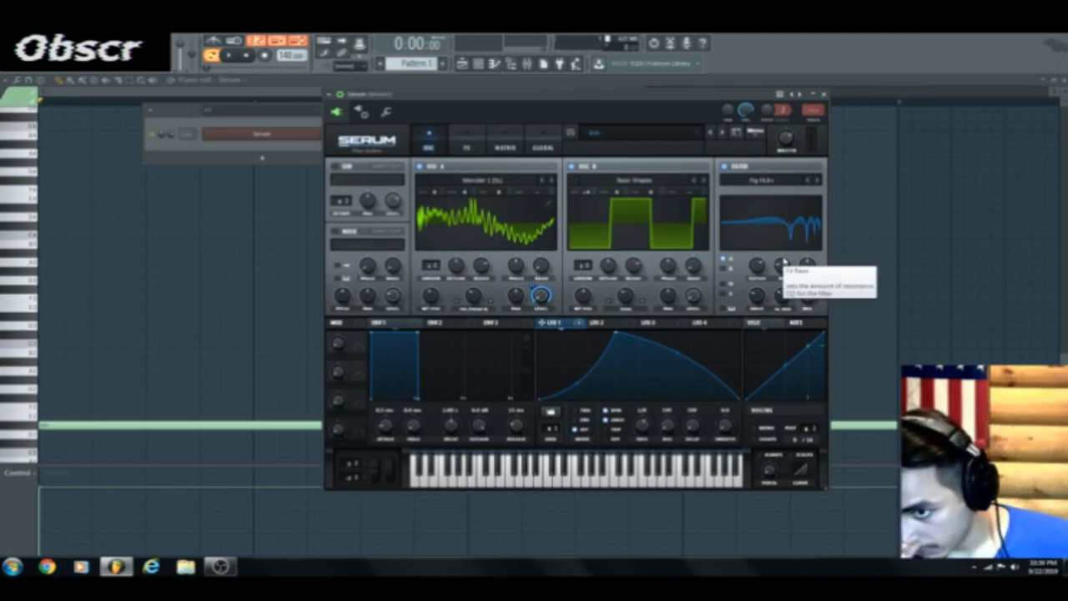
left_click_drag(781, 295, 782, 293)
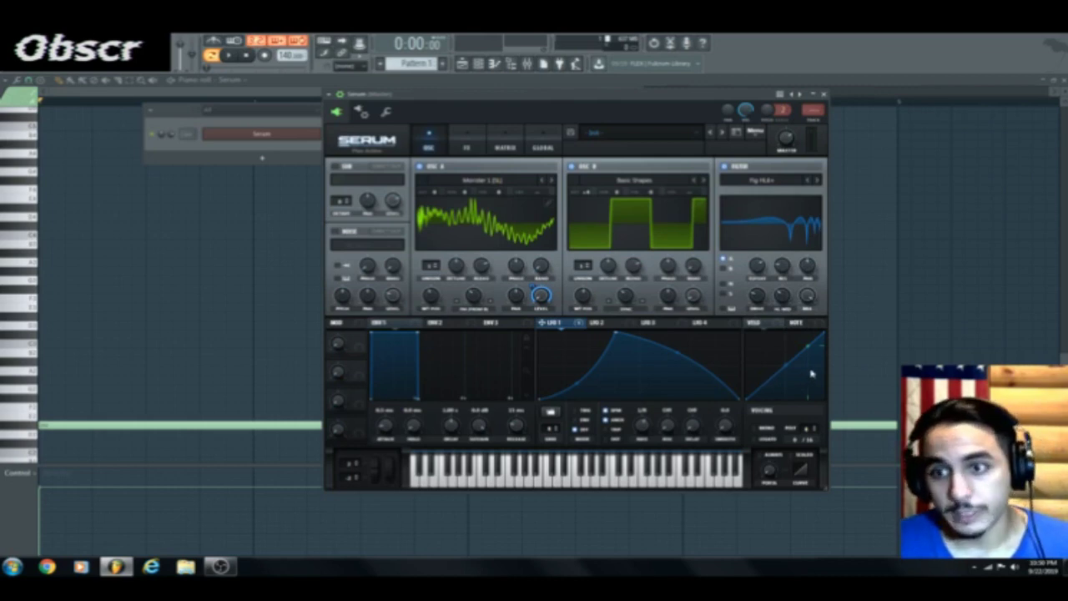
key("space")
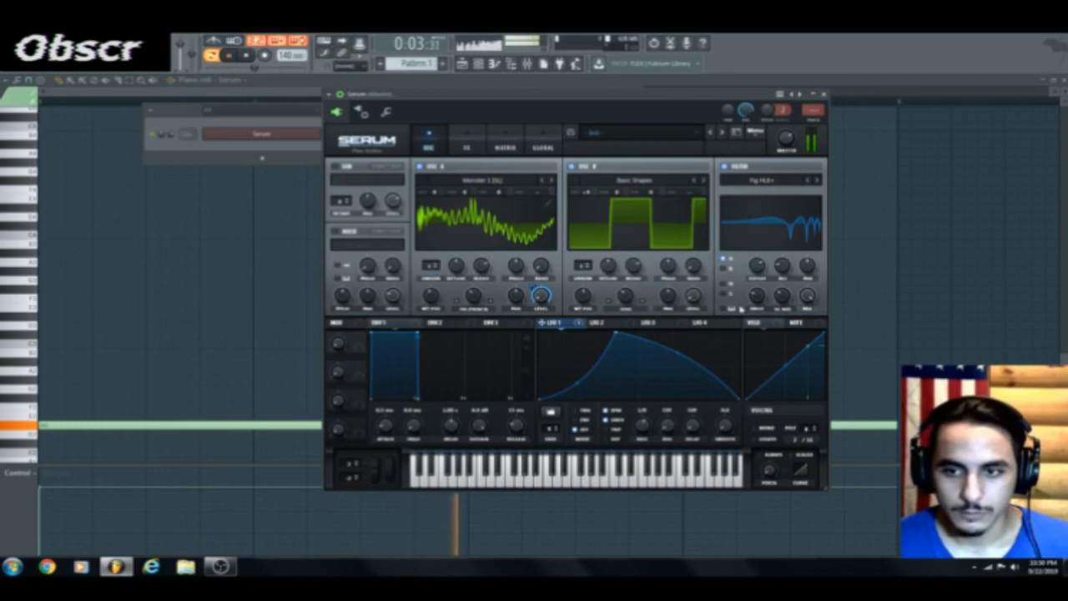
key("space")
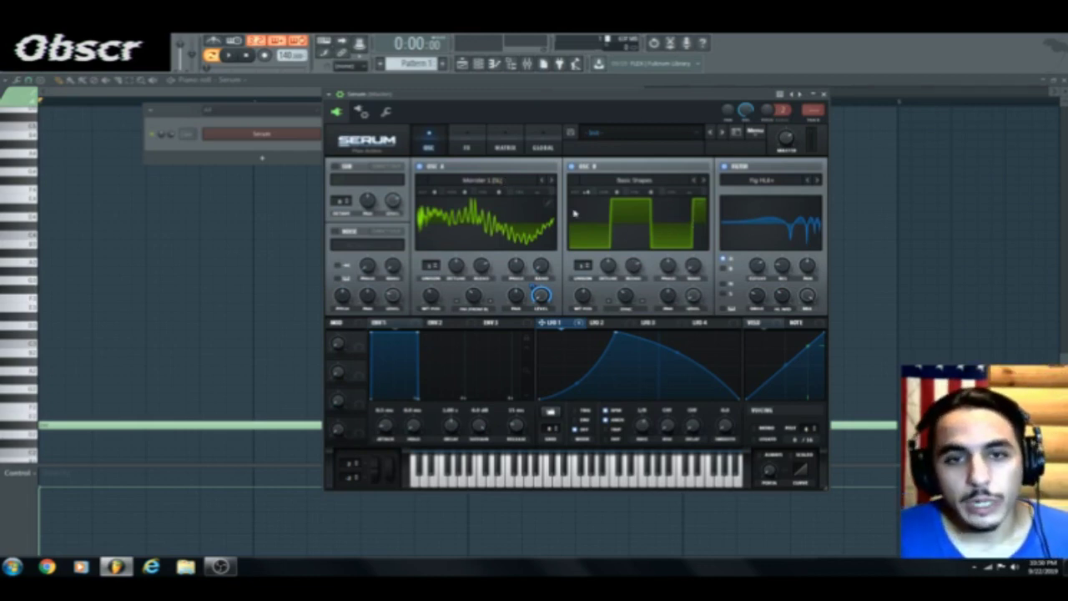
Enable the Distortion effect and move it to the first place in the effects chain
left_click(474, 146)
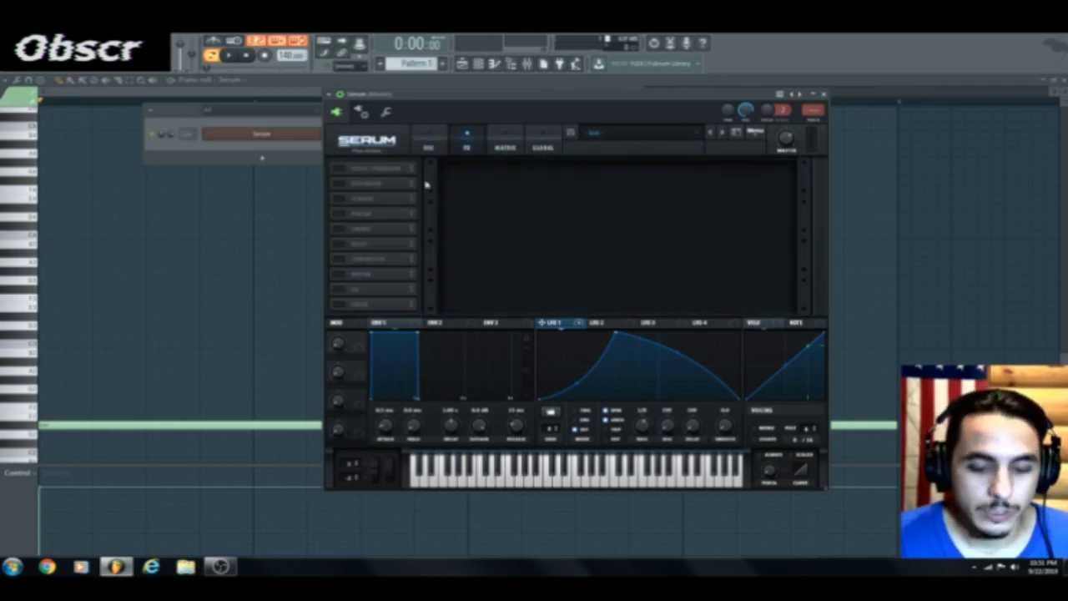
left_click(337, 182)
left_click_drag(374, 188, 387, 169)
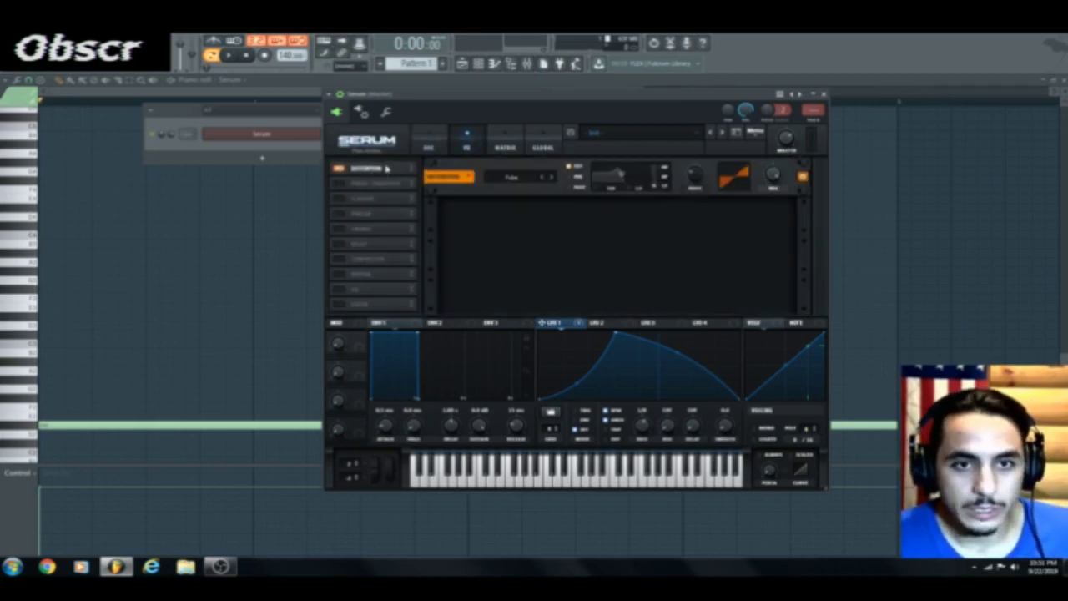
Switch the Distortion type from Tube to Asym and turn its drive down
left_click(552, 179)
left_click(551, 178)
left_click(552, 179)
left_click(552, 178)
left_click(552, 178)
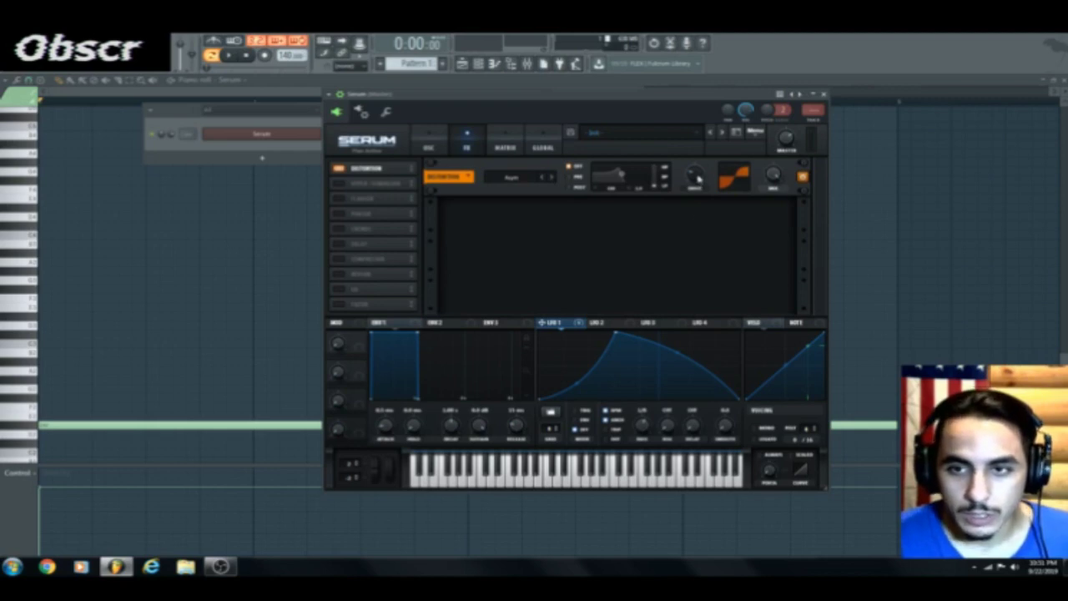
left_click_drag(697, 177, 693, 255)
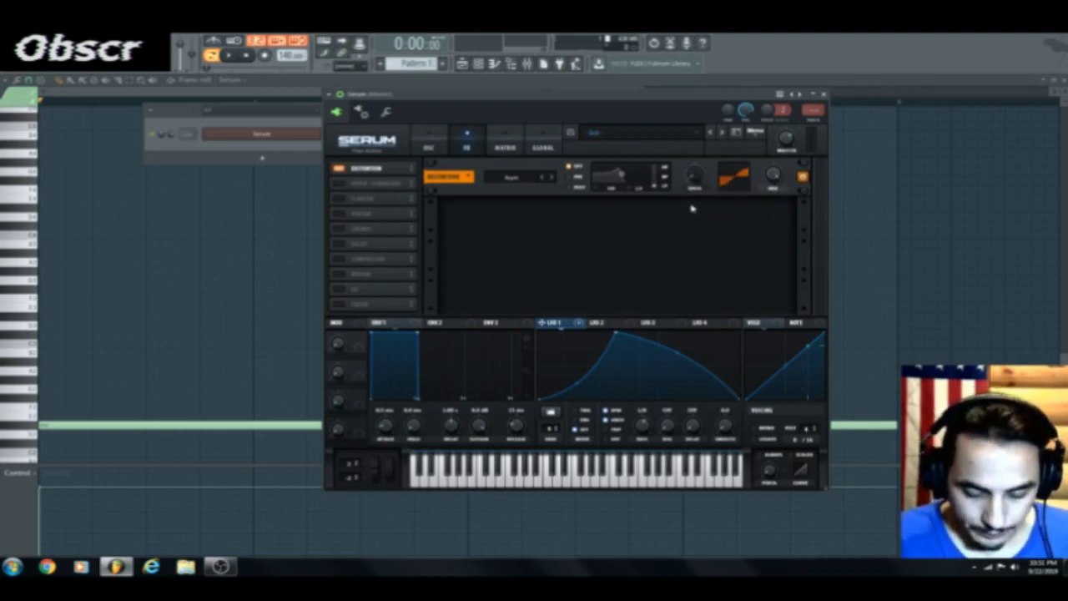
Assign LFO 1 to the Distortion's drive and mix, and play the pattern to hear the modulation
left_click_drag(570, 325, 695, 174)
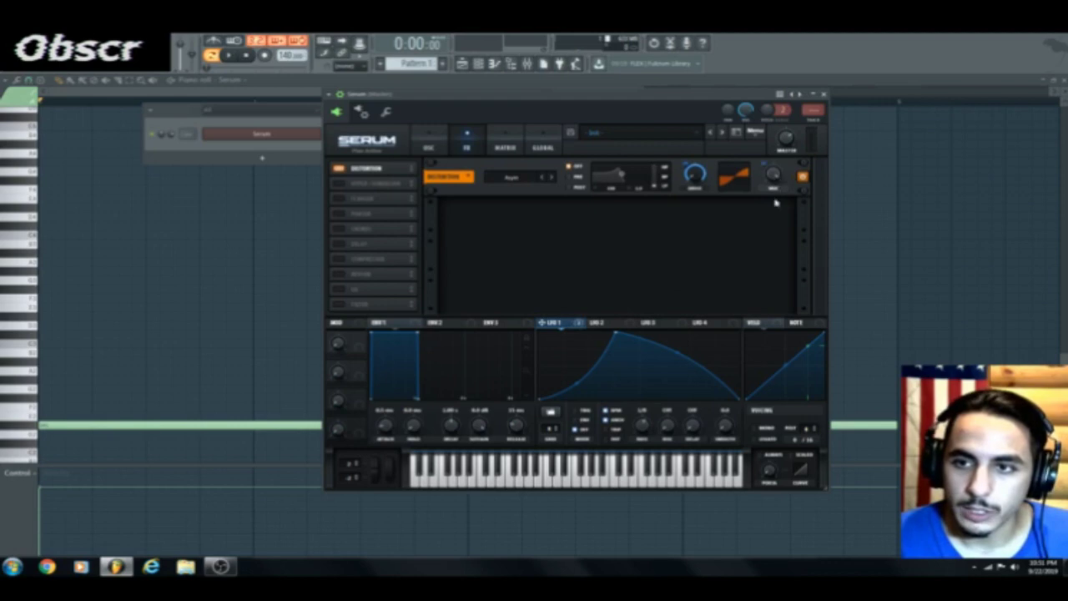
left_click_drag(765, 166, 765, 166)
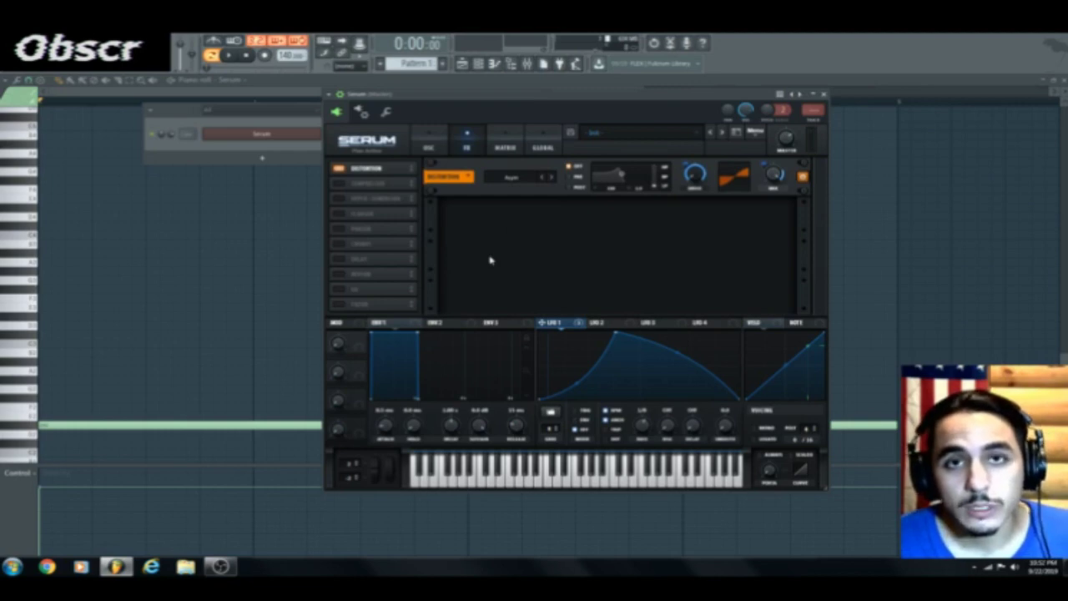
key("space")
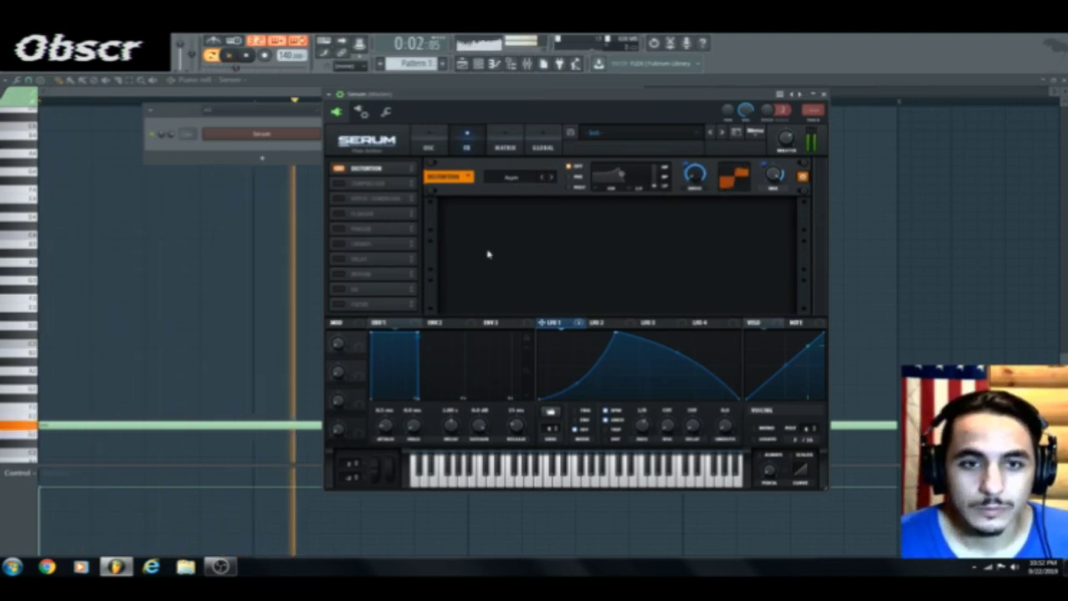
key("space")
Enable the Compressor directly after the Distortion, turn on Multiband, raise its gain and play the pattern
left_click_drag(365, 184, 396, 258)
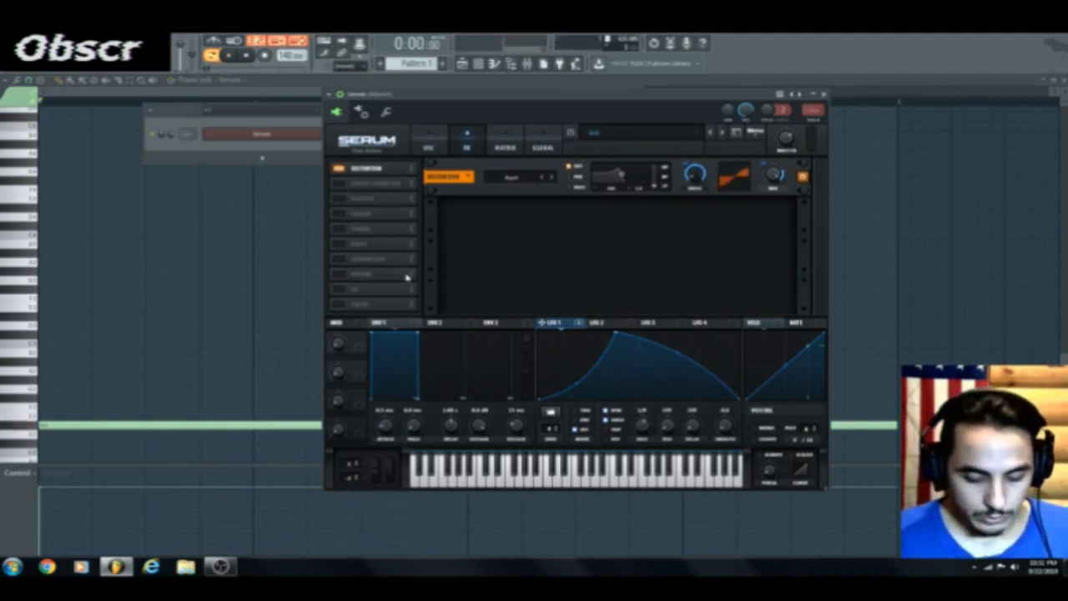
left_click(342, 262)
left_click_drag(350, 260, 373, 194)
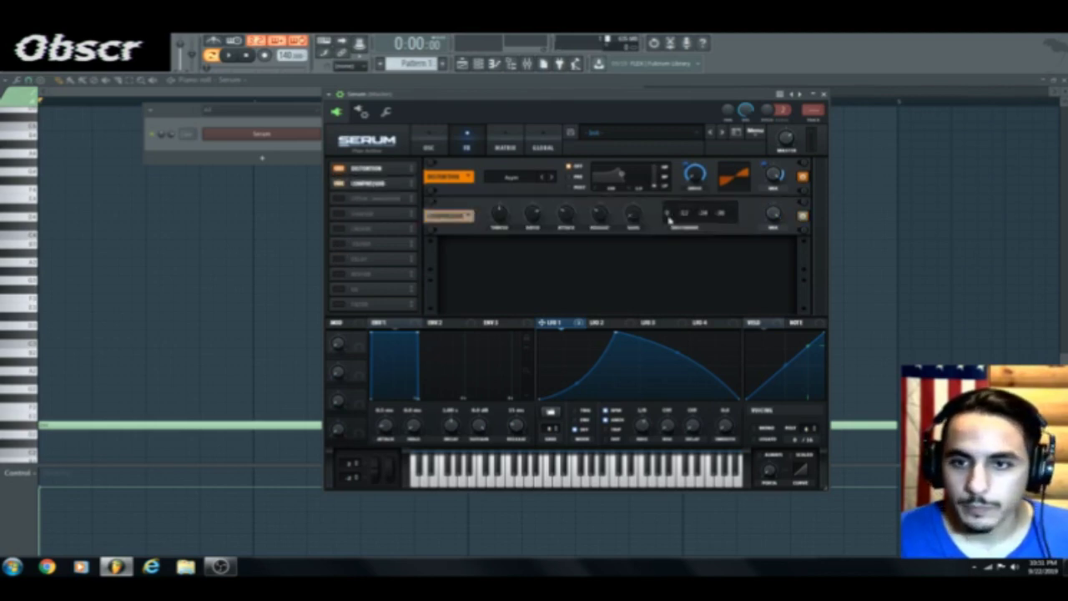
left_click(666, 228)
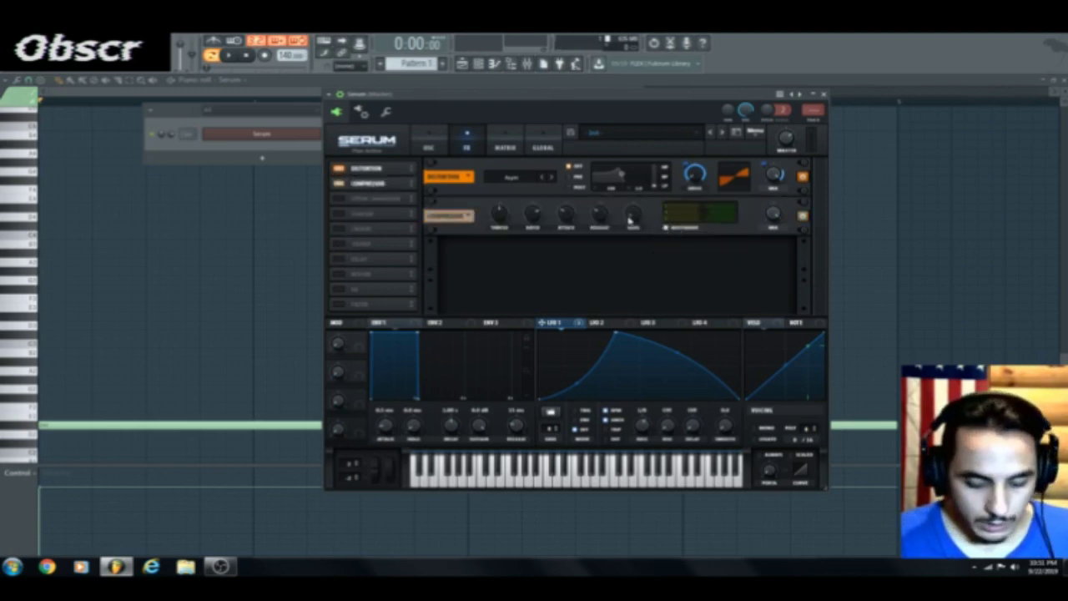
left_click_drag(636, 219, 639, 192)
key("space")
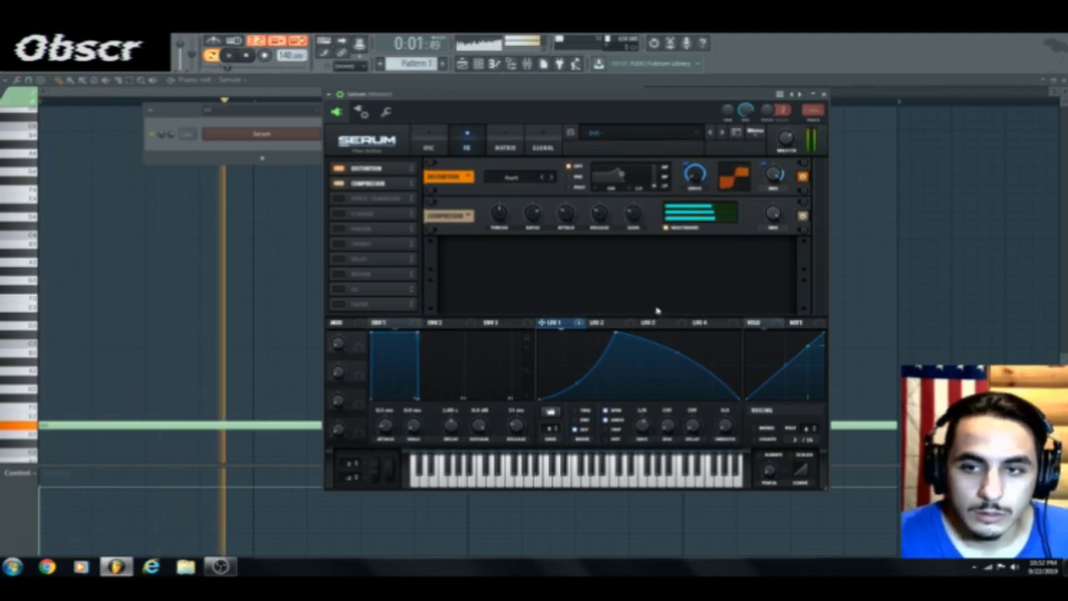
key("space")
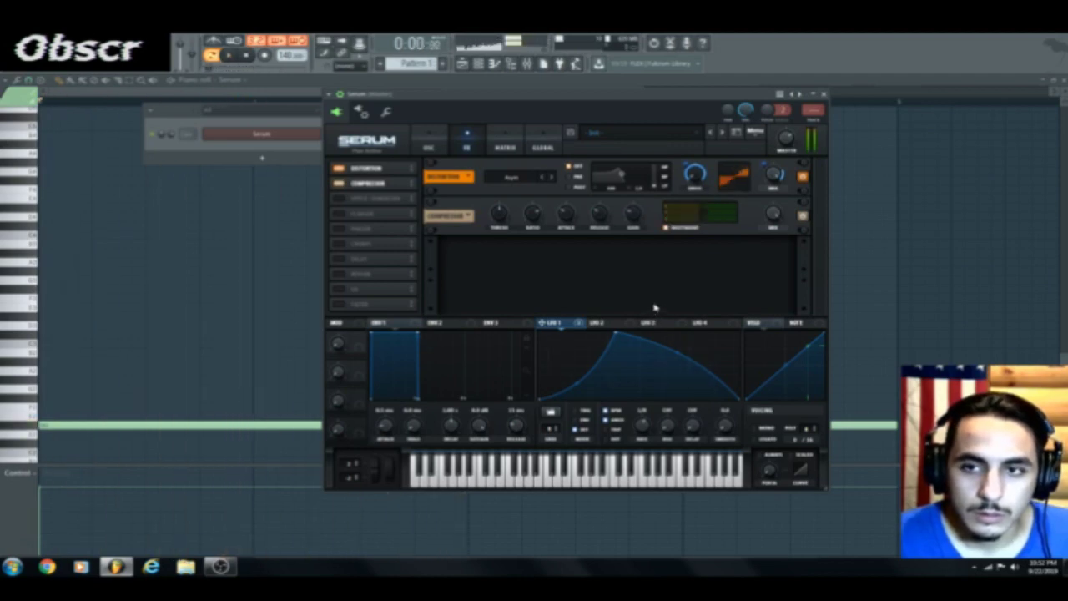
Enable the Phaser in third place in the effects chain, adjust its frequency, feedback and mix, and play the pattern
left_click(340, 233)
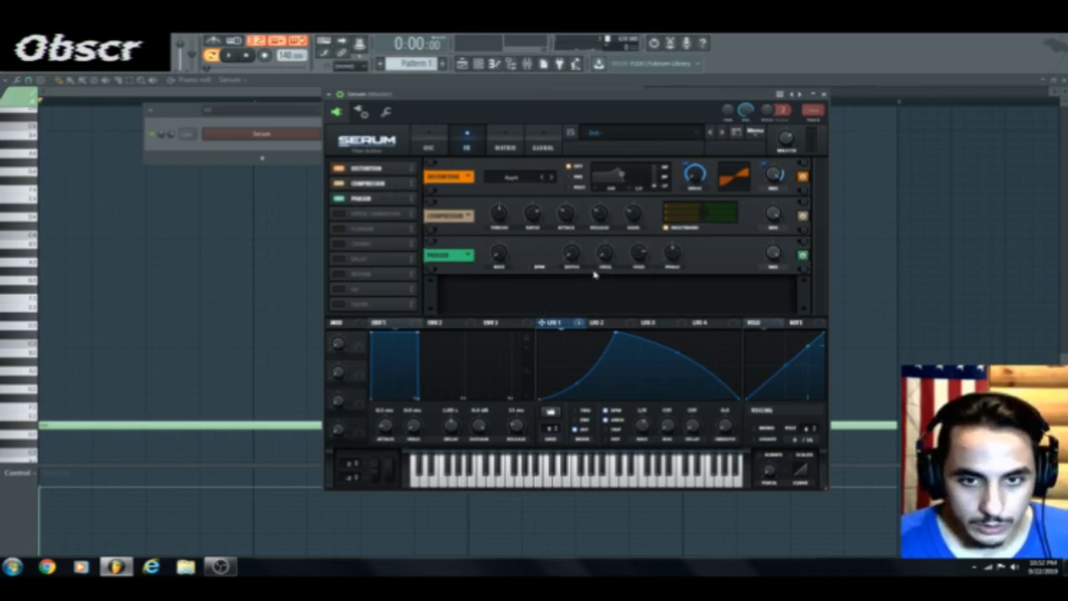
key("space")
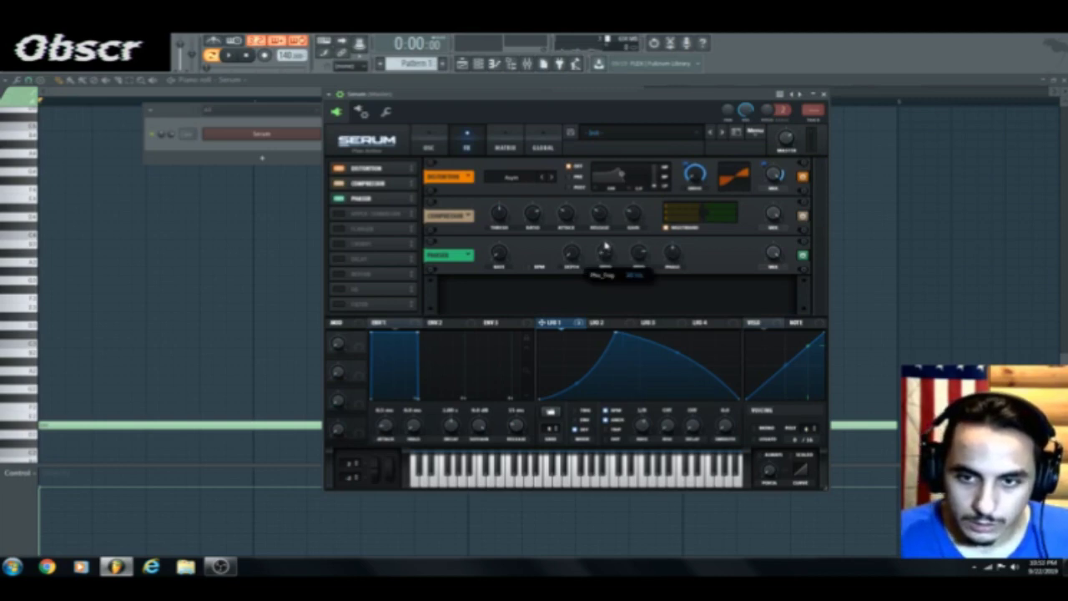
key("space")
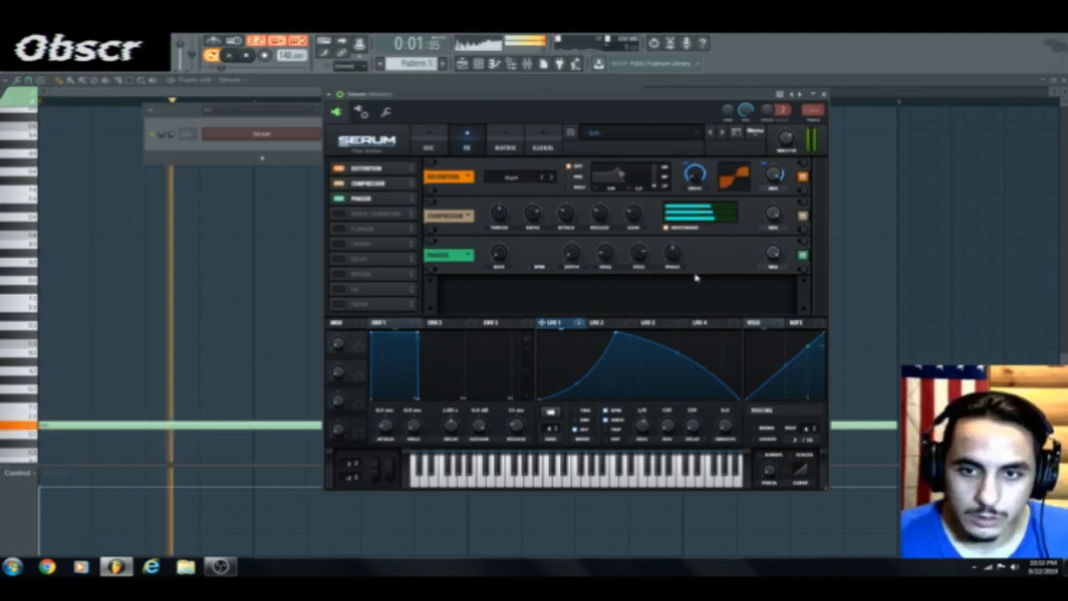
key("space")
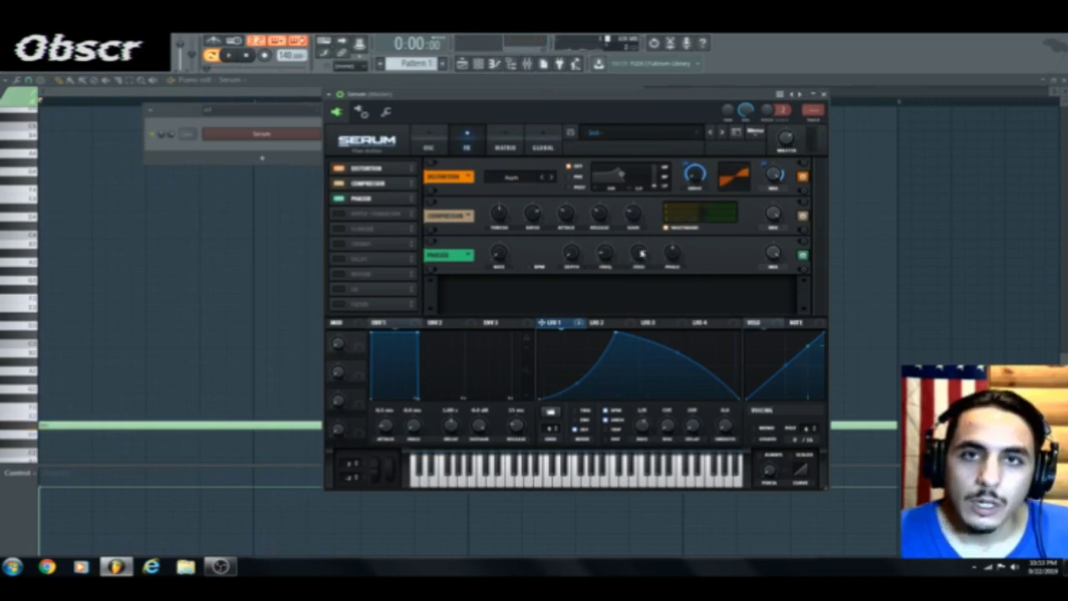
mouse_move(640, 260)
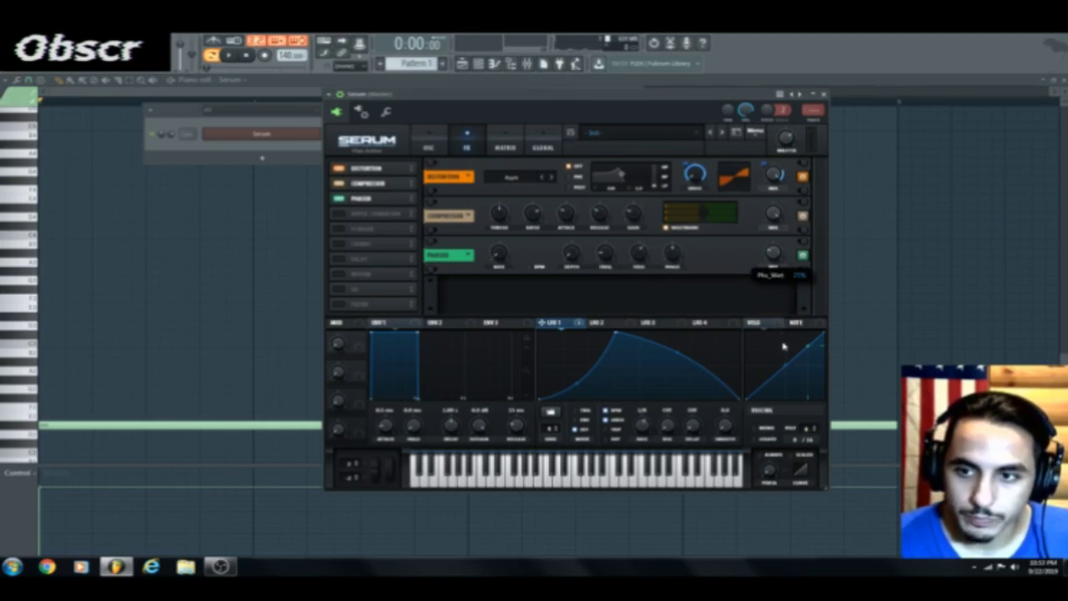
key("space")
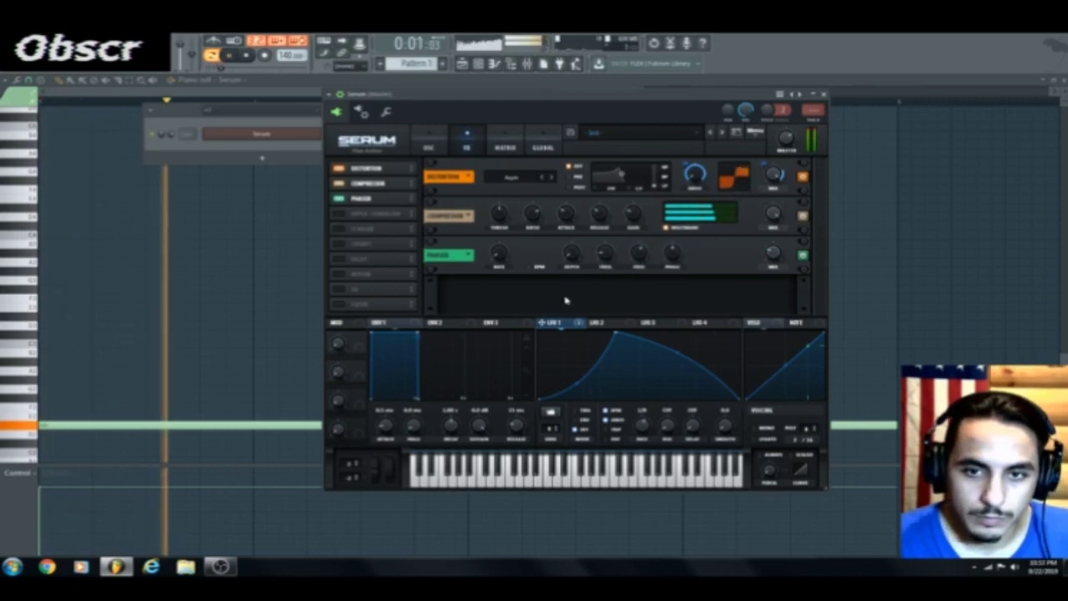
key("space")
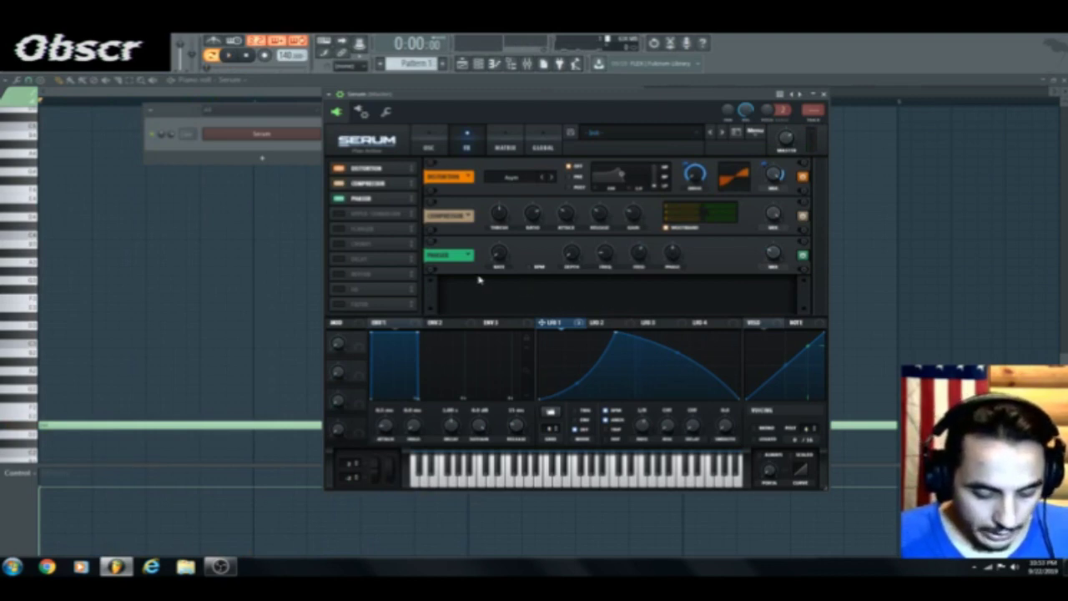
Enable the Delay, adjust its linked left and right times and reduce its mix
left_click(340, 260)
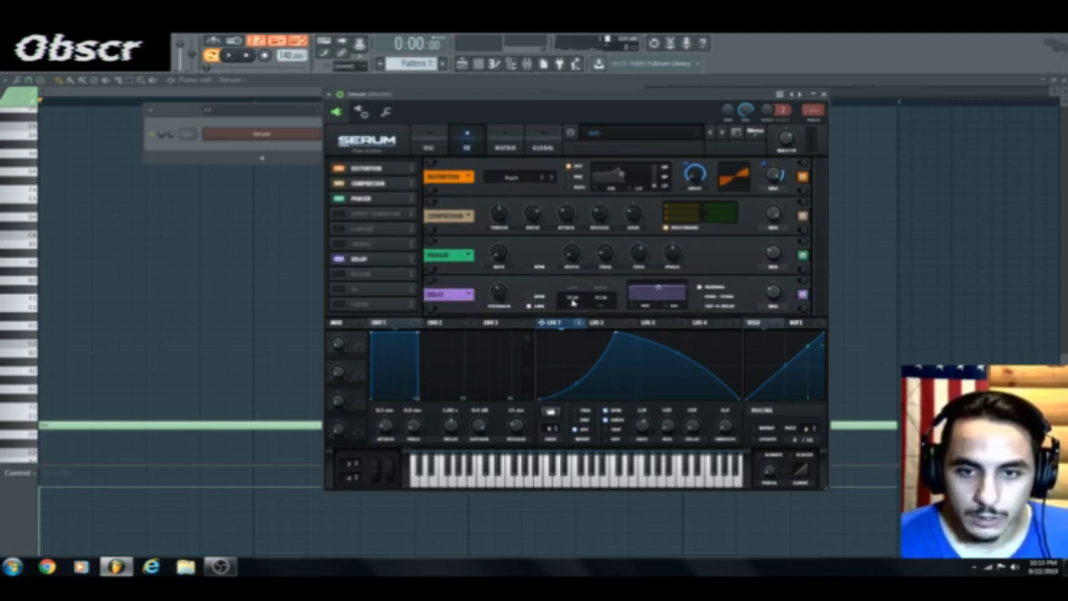
left_click_drag(573, 303, 575, 312)
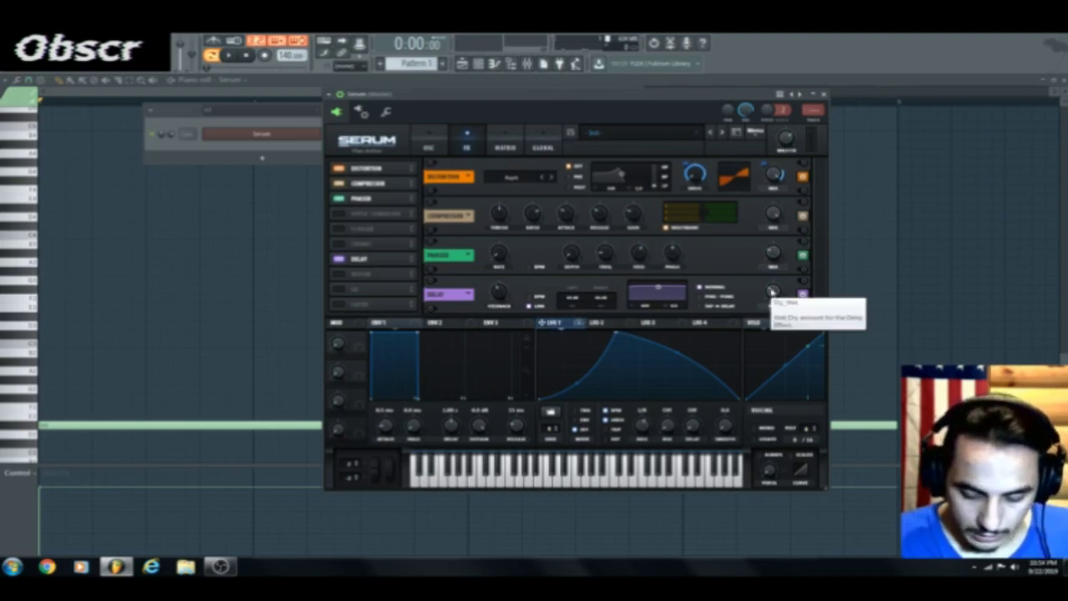
left_click(772, 292)
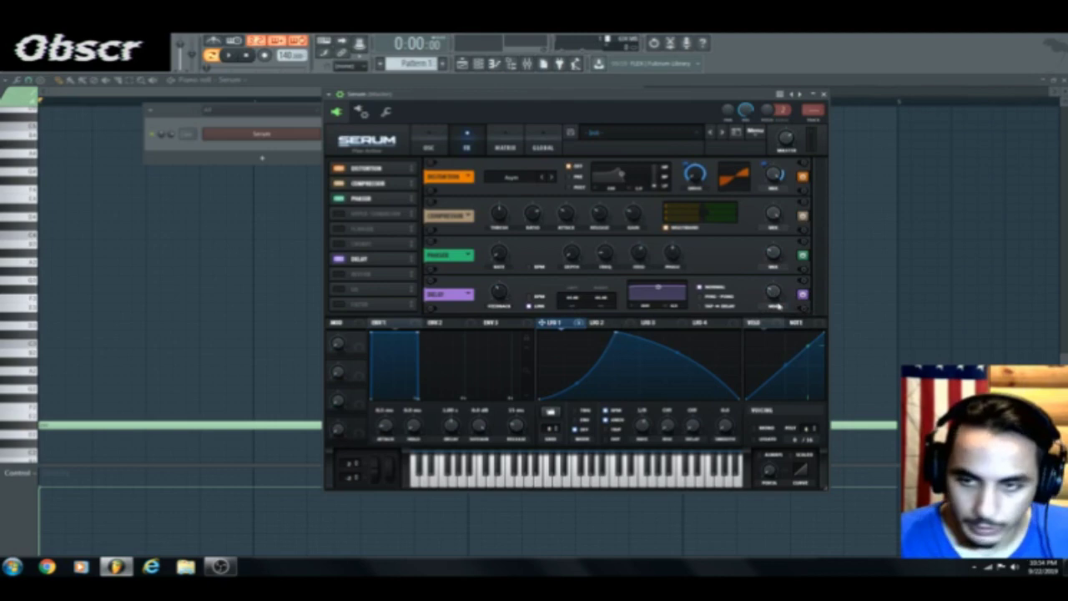
Enable the EQ after the Delay with a low-cut low band, lower its frequency, modulate it with LFO 1 and play the pattern
left_click(336, 291)
left_click_drag(371, 264, 374, 231)
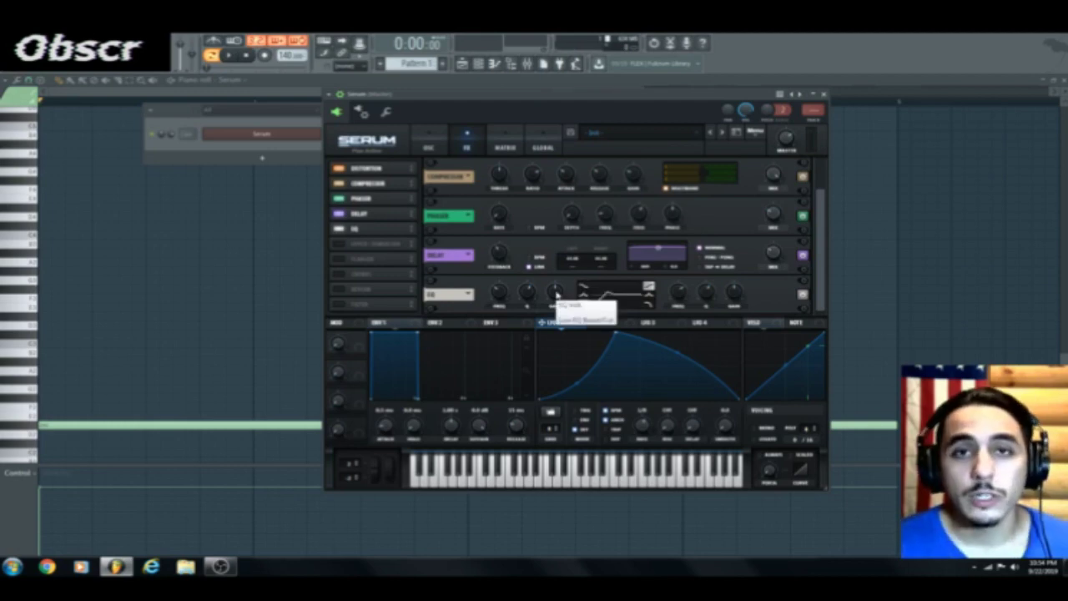
left_click(503, 295)
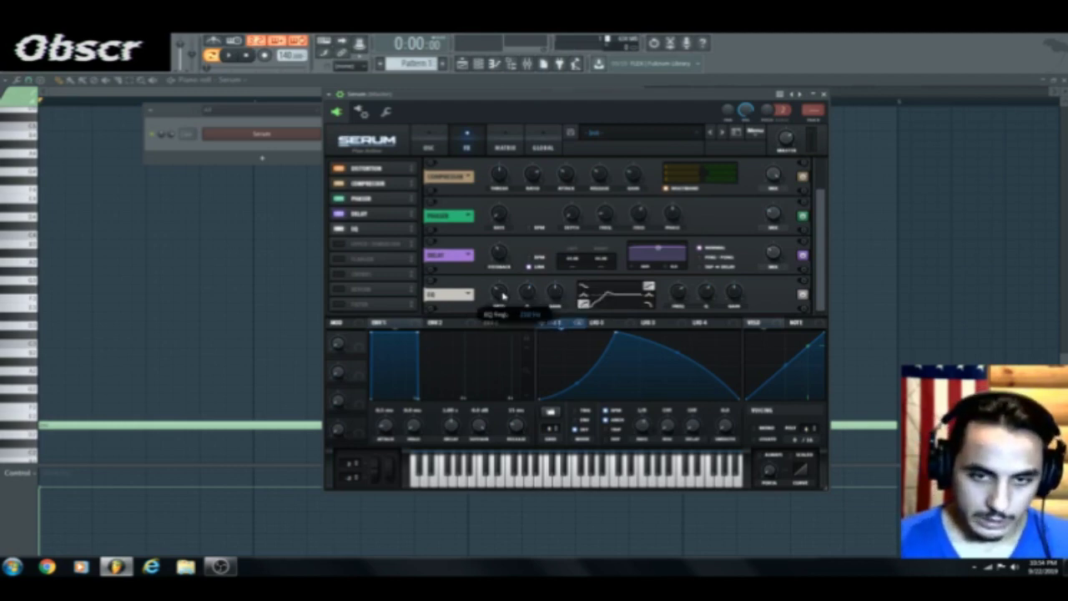
mouse_move(504, 295)
left_mouse_down()
mouse_move(507, 286)
mouse_move(507, 314)
left_mouse_up()
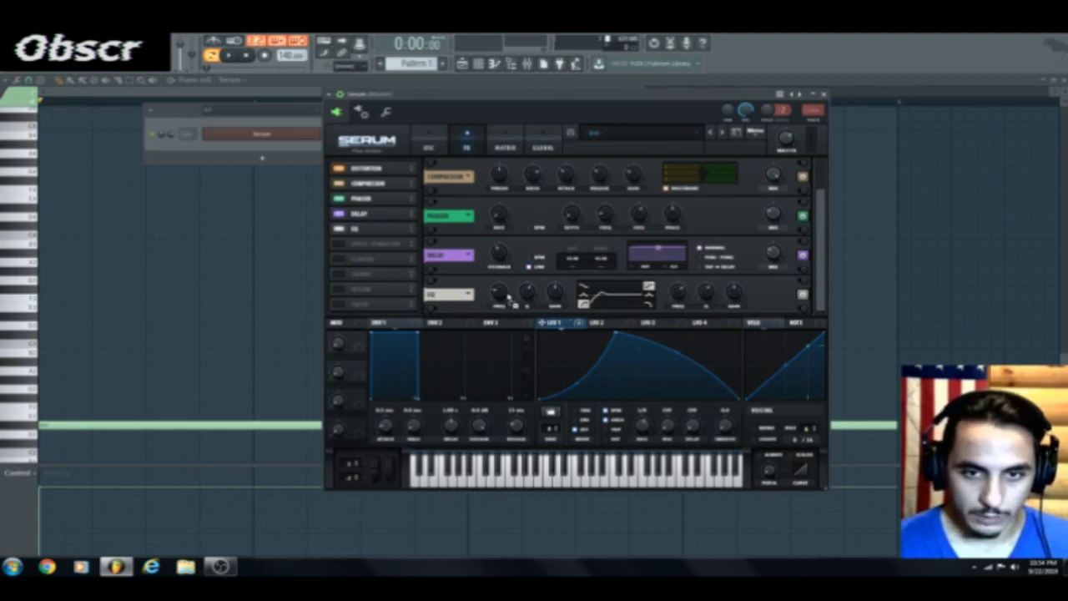
left_click_drag(493, 283, 483, 309)
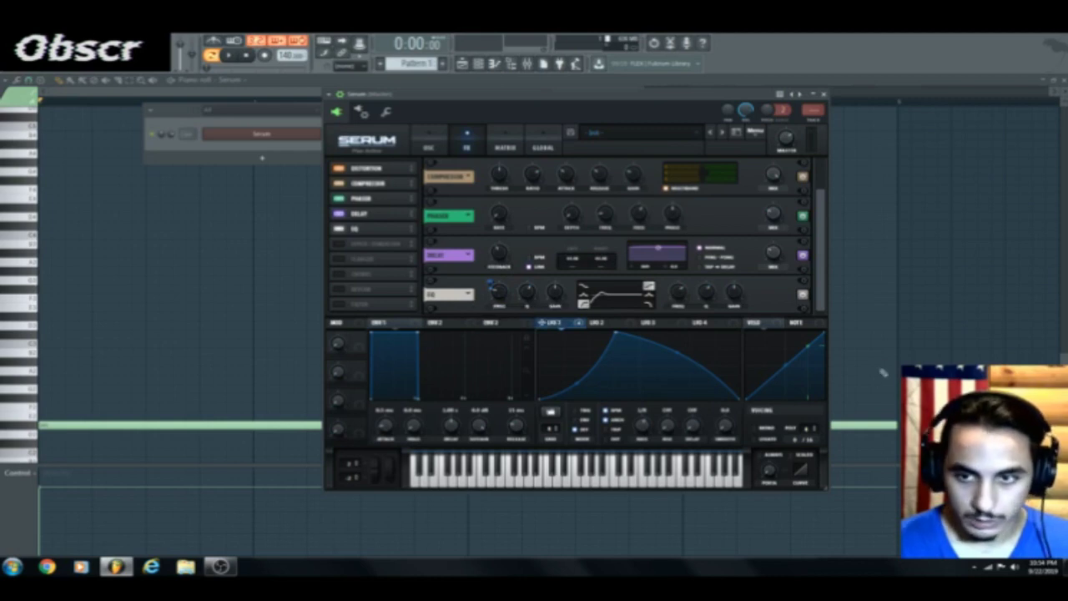
key("space")
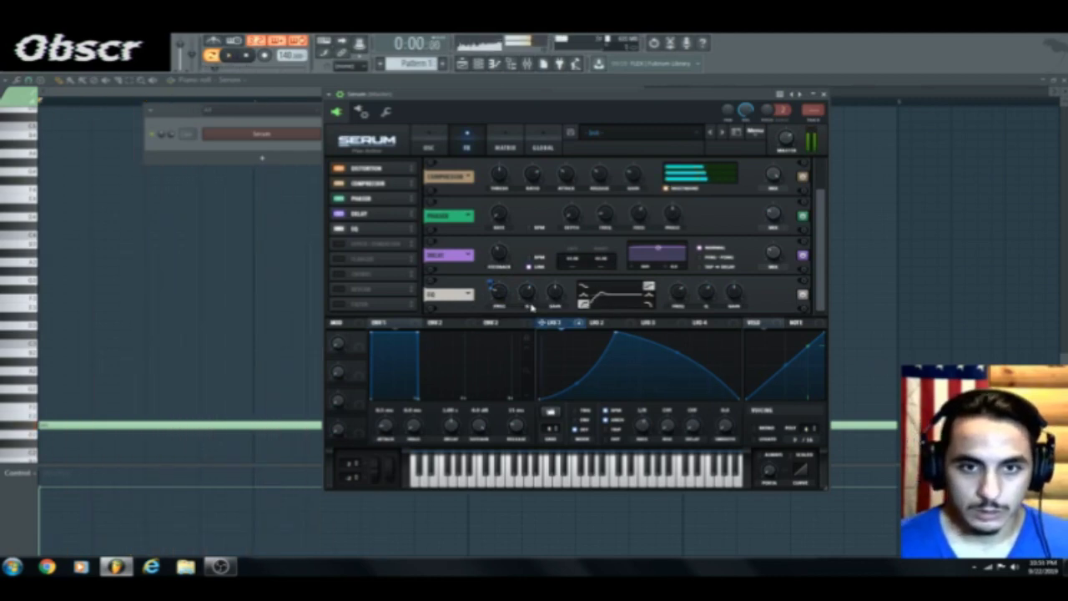
key("space")
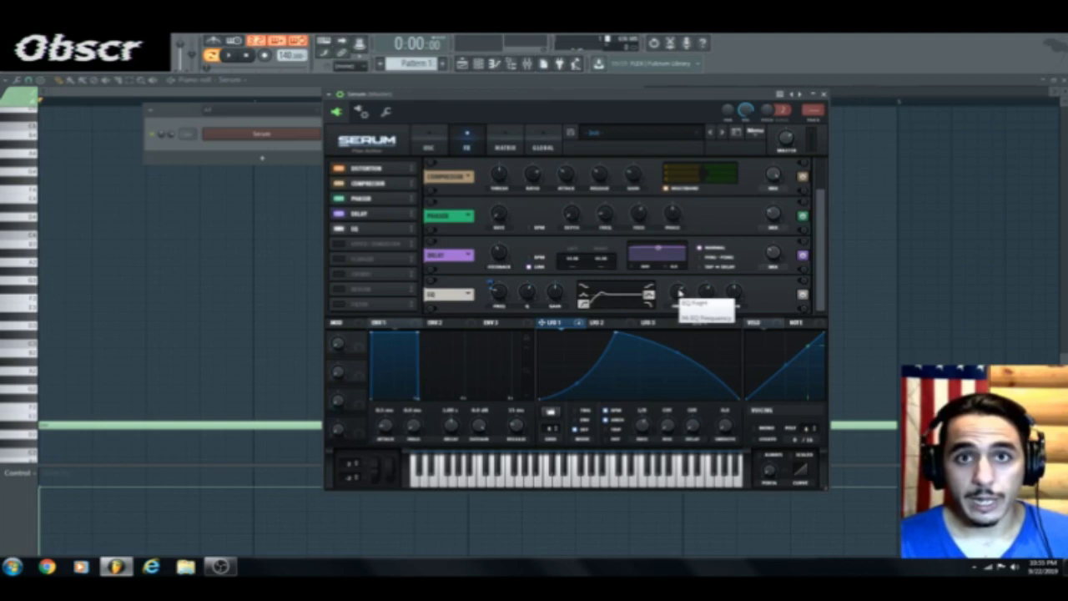
Set the EQ's high band to a boosted peak, modulate its frequency with LFO 1 and play the pattern
left_click(680, 292)
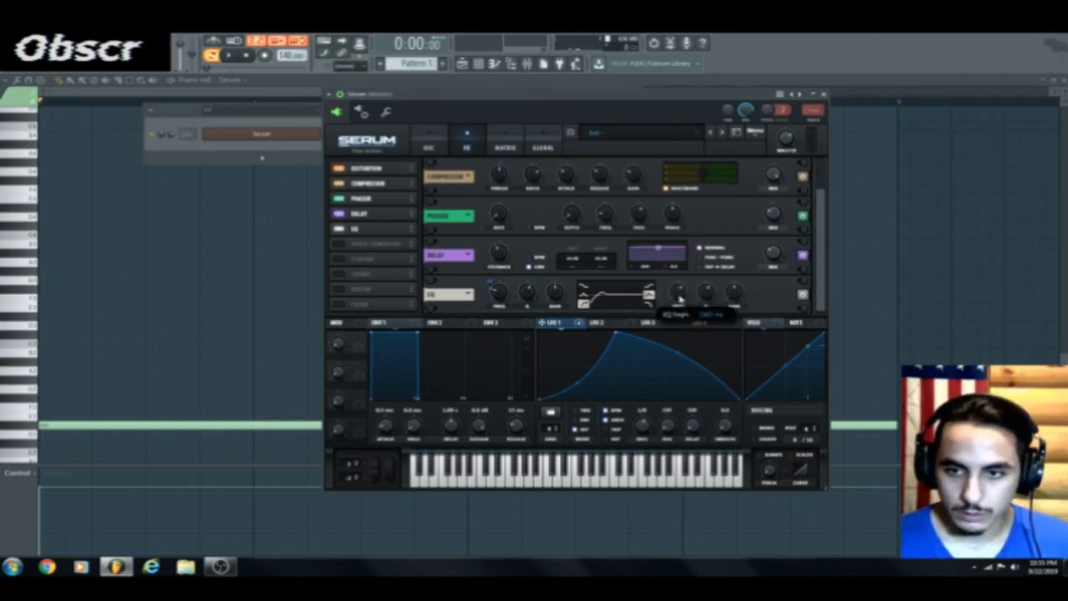
left_click_drag(678, 299, 681, 295)
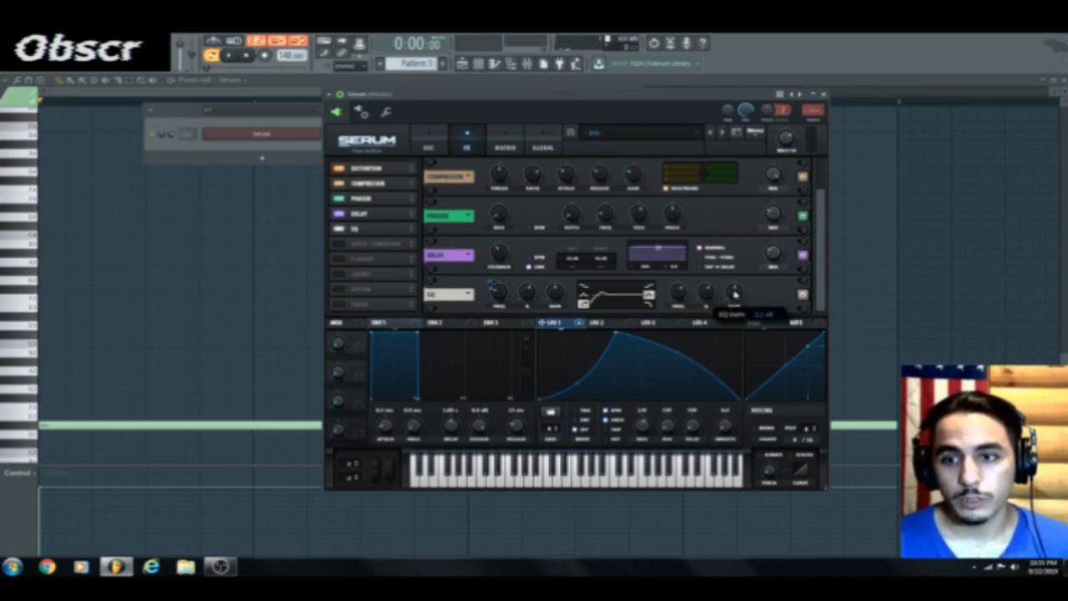
left_click_drag(736, 277, 736, 273)
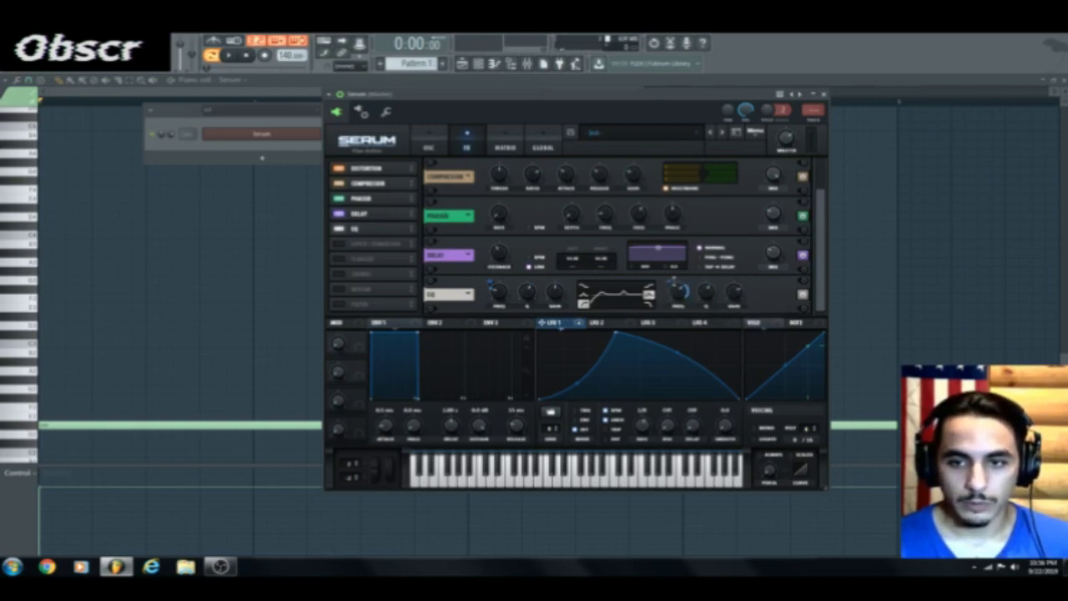
left_click_drag(668, 282, 668, 310)
key("space")
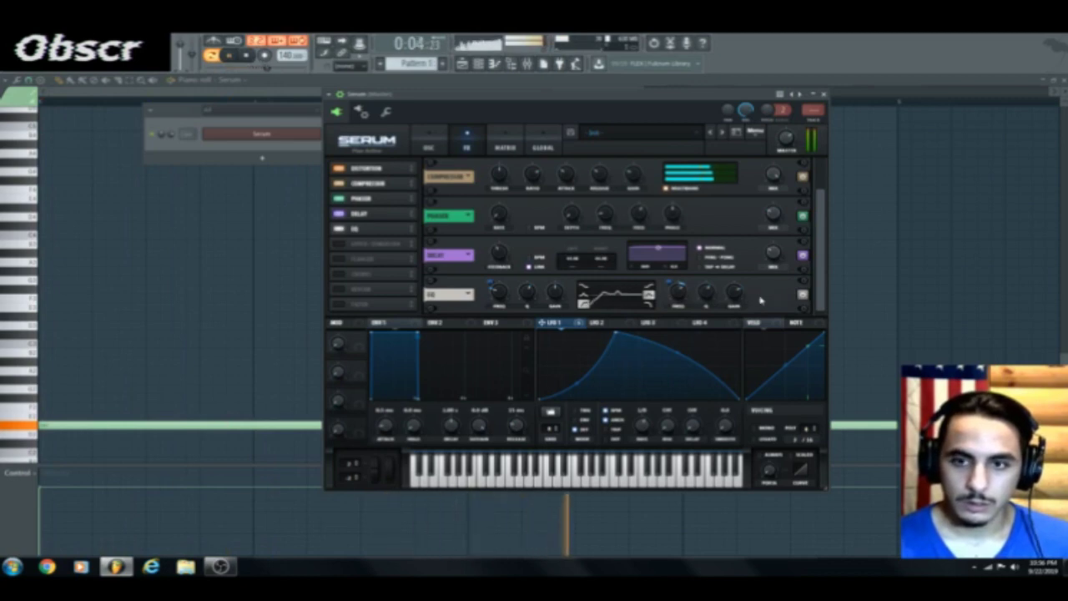
key("space")
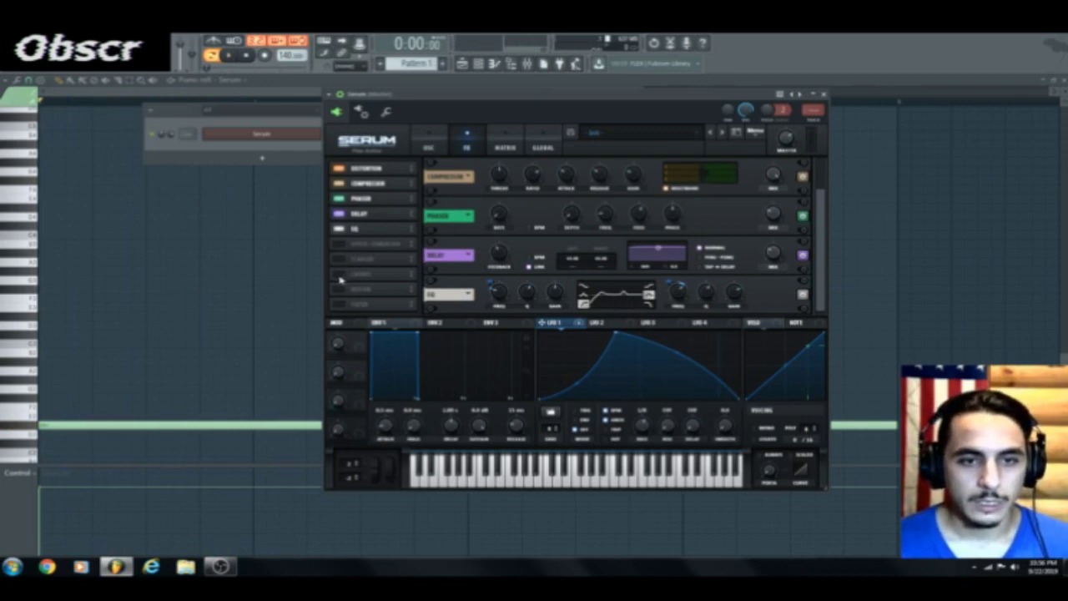
Enable the Filter effect after the EQ, choose the Combs type, adjust its knobs and play the pattern
left_click(341, 304)
left_click(516, 295)
mouse_move(518, 341)
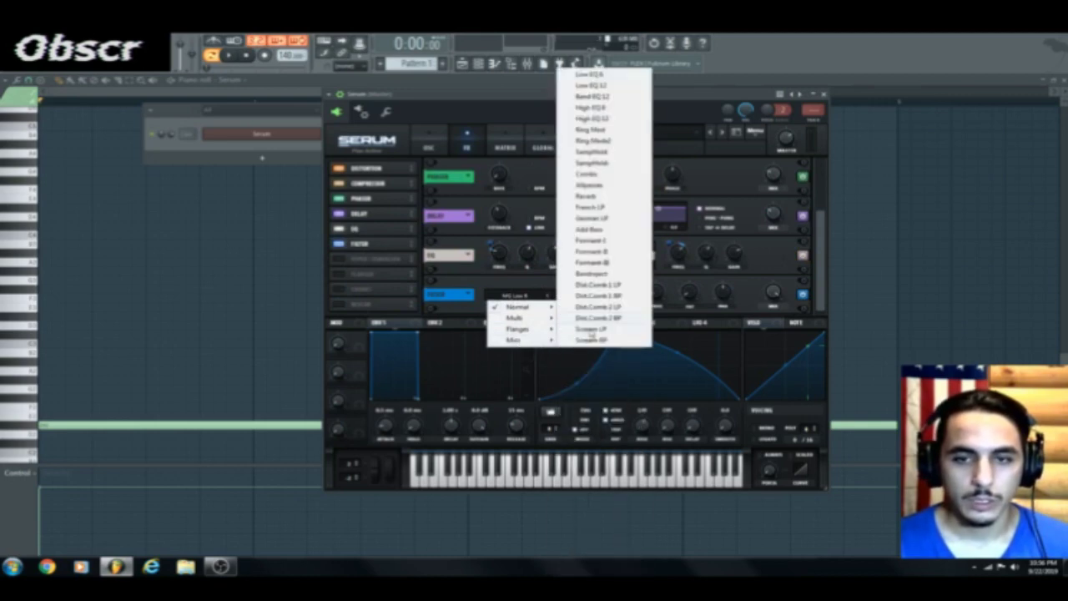
left_click(593, 175)
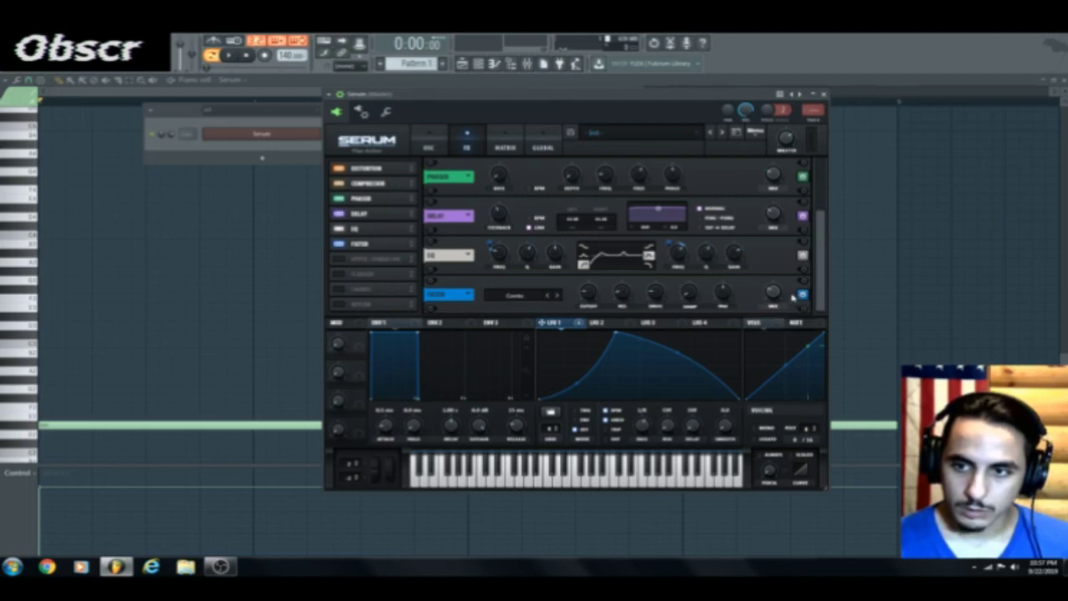
scroll(821, 296, "up", 3)
scroll(822, 300, "down", 3)
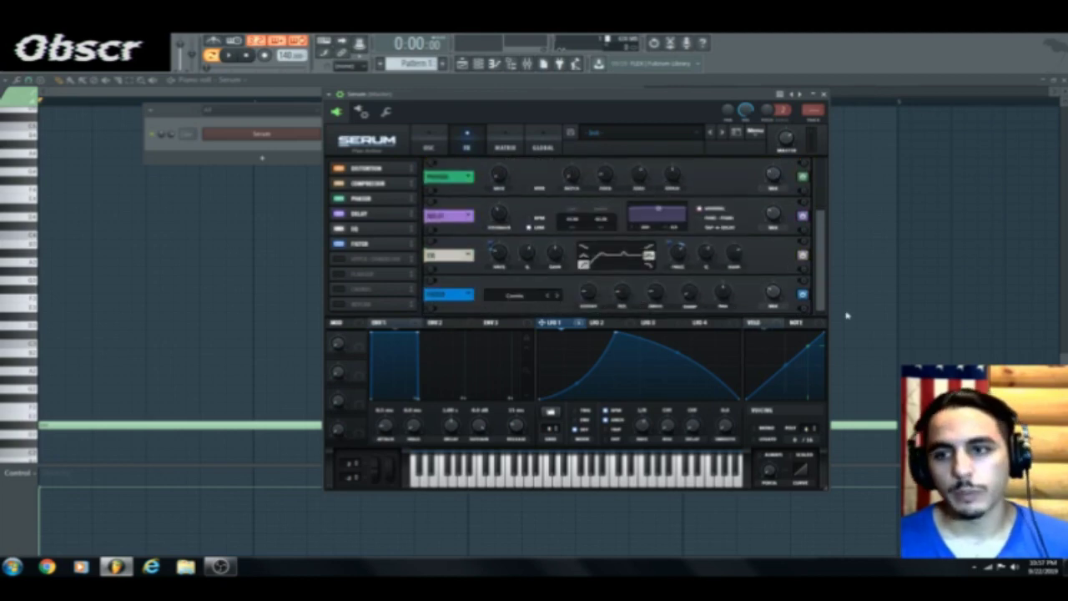
key("space")
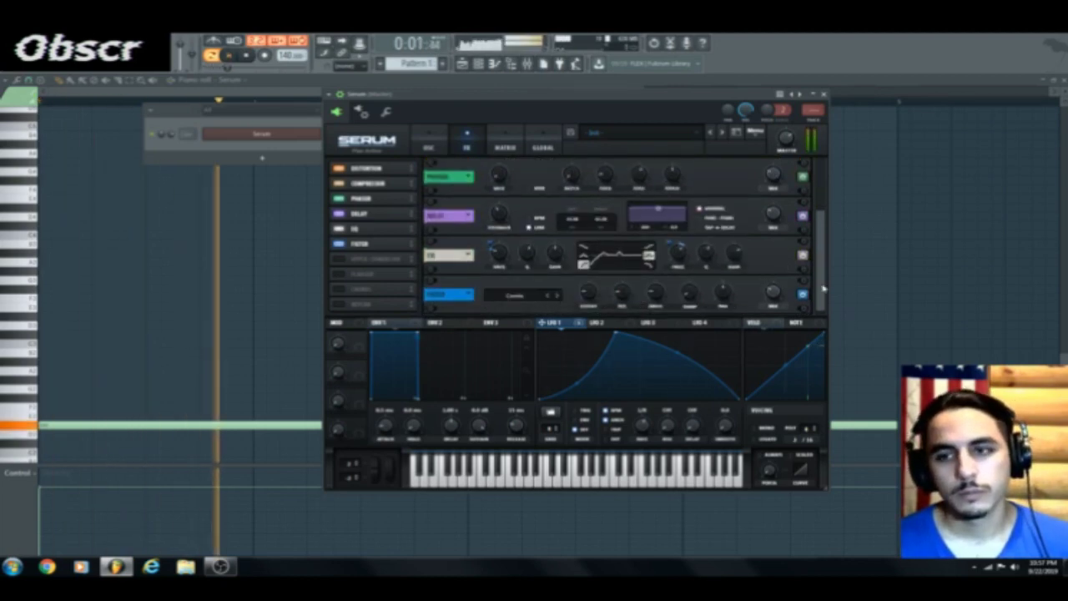
Import the Clap, HH1, HH2, Kick, Snare and Vocal Chant files from the New Move folder into the playlist and set the tempo to 150
scroll(821, 279, "up", 3)
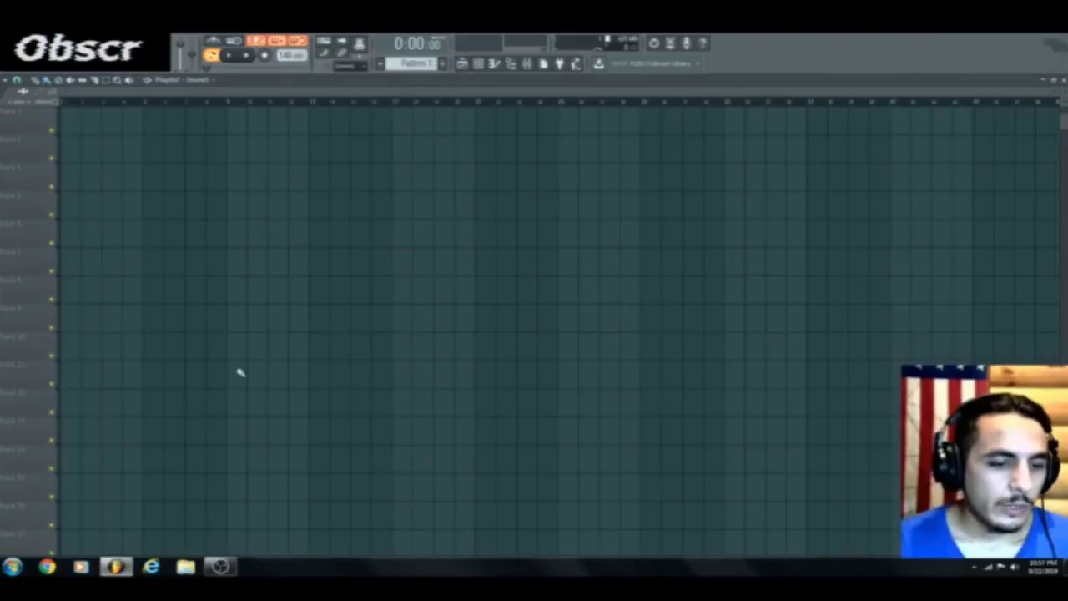
right_click(186, 568)
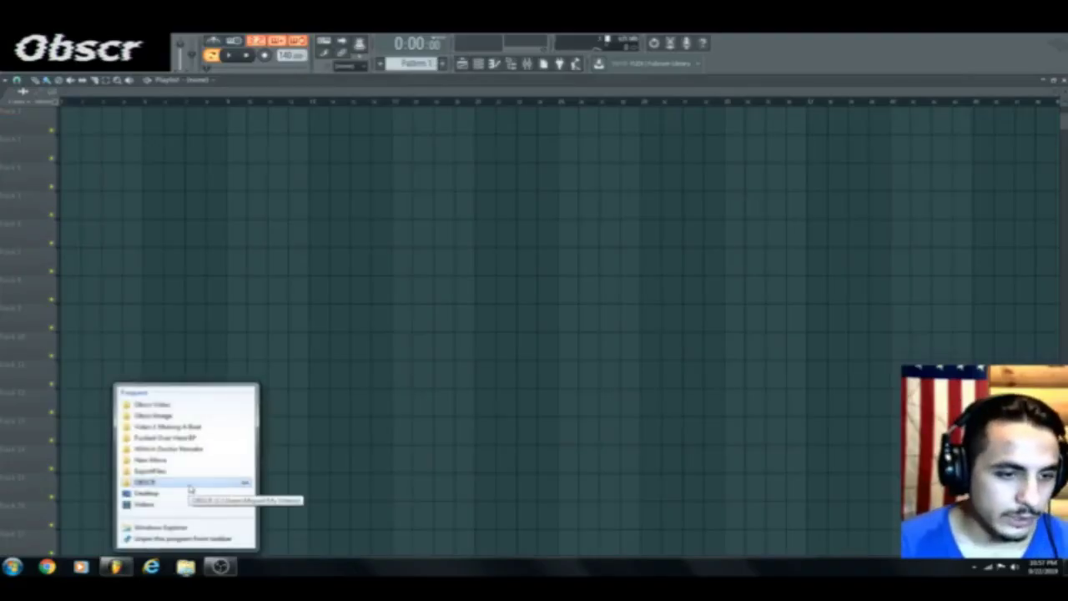
left_click(201, 460)
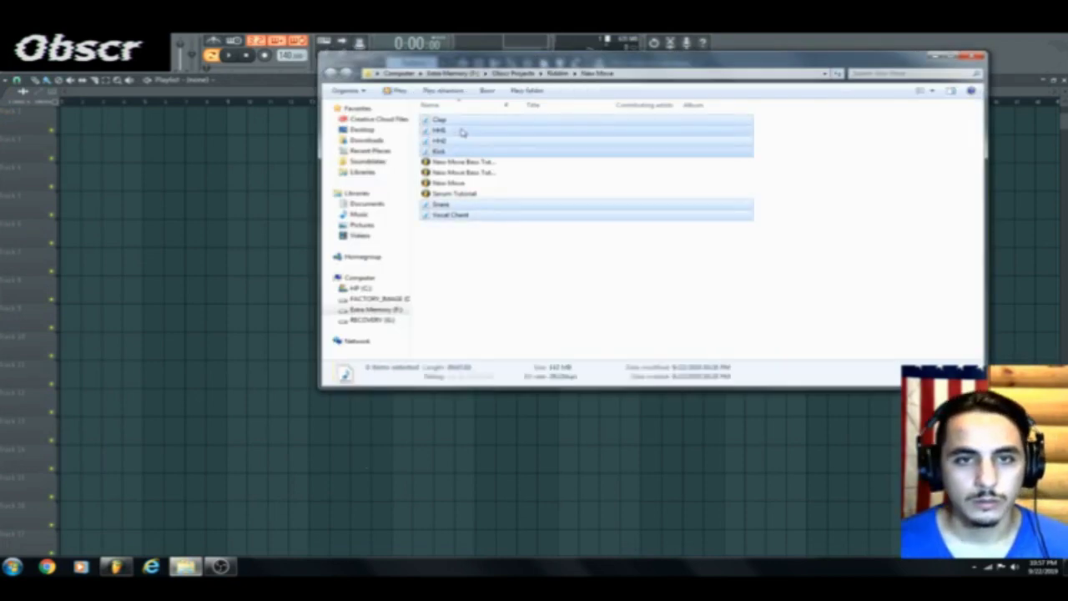
left_click_drag(462, 131, 79, 126)
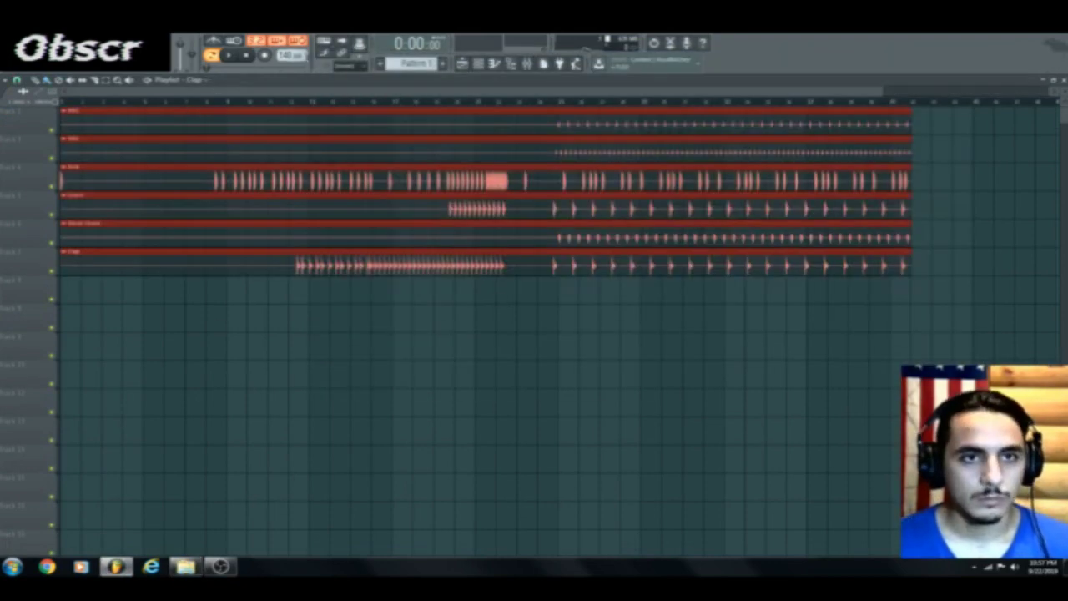
left_click_drag(285, 55, 284, 47)
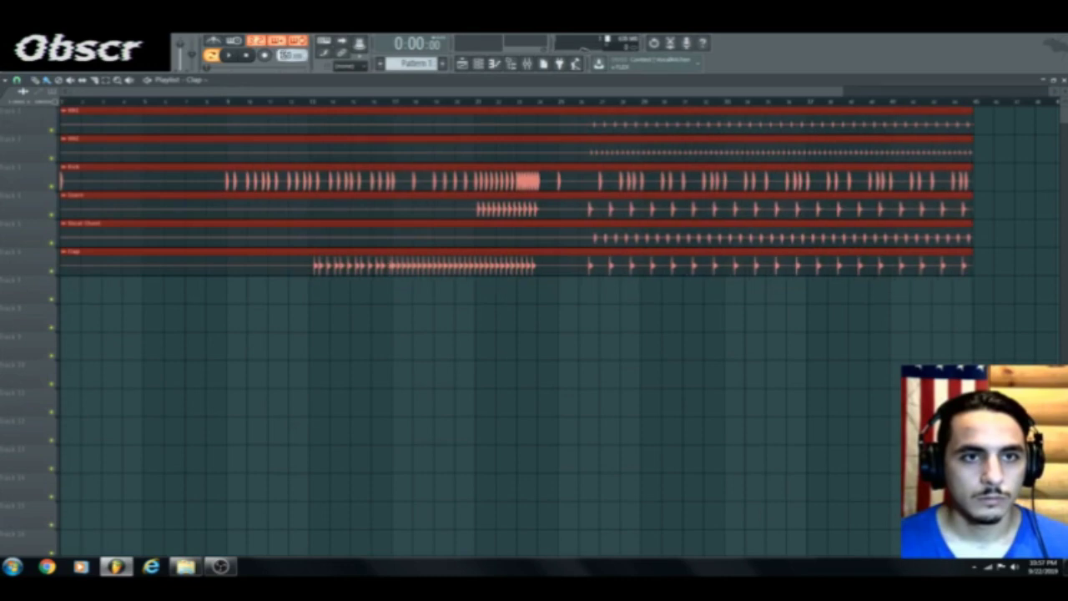
Slice the drum clips at bar 25, delete the part before the cut and move the remaining drums with the Pattern 1 clips to bar 13
left_click_drag(560, 280, 560, 101)
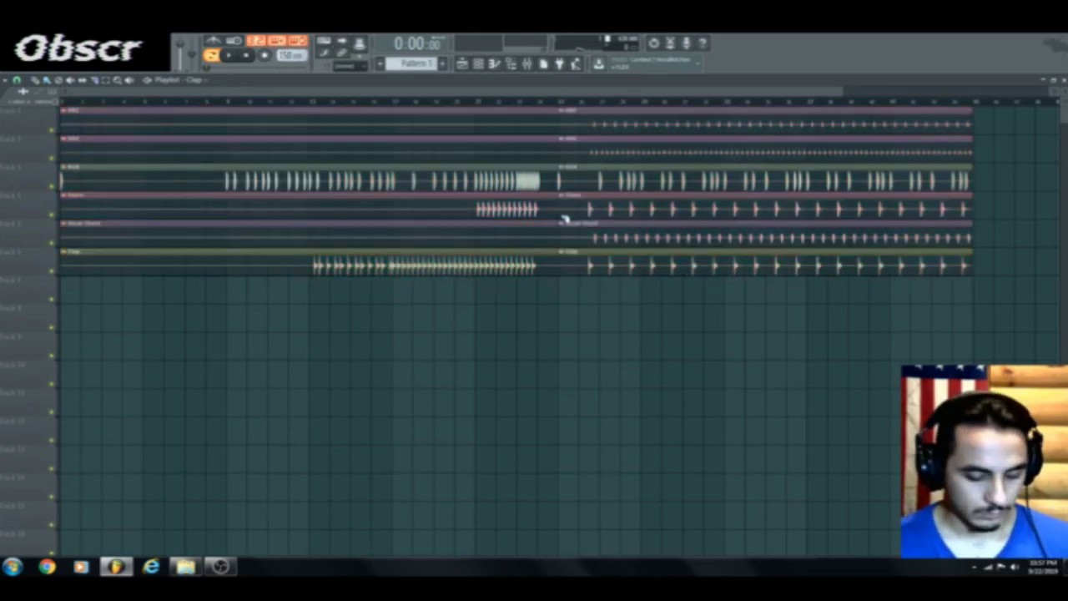
right_click(480, 275)
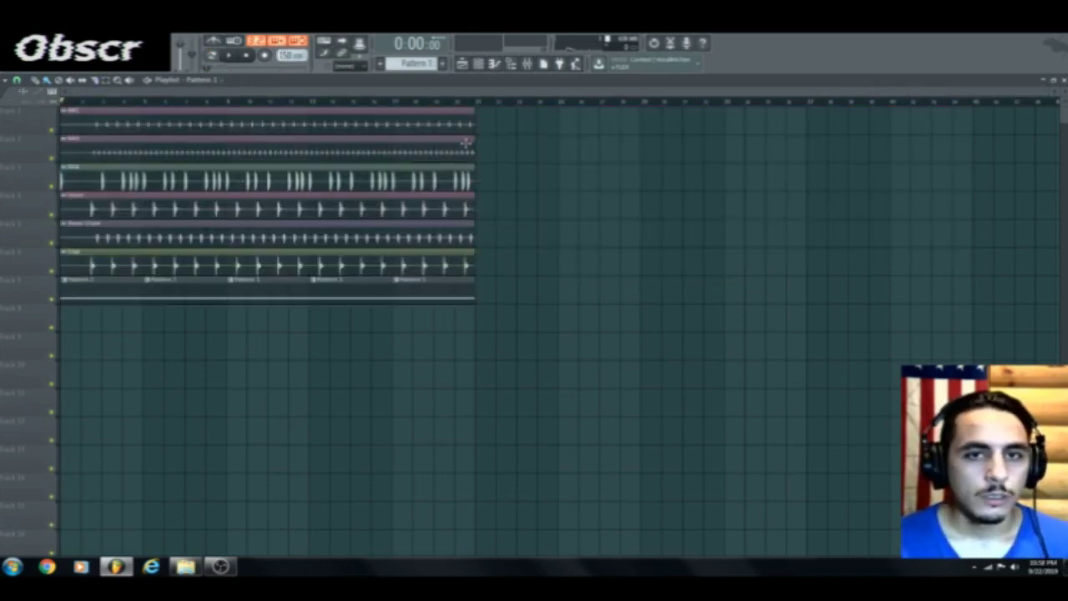
left_click_drag(501, 123, 69, 347)
left_click_drag(110, 127, 362, 124)
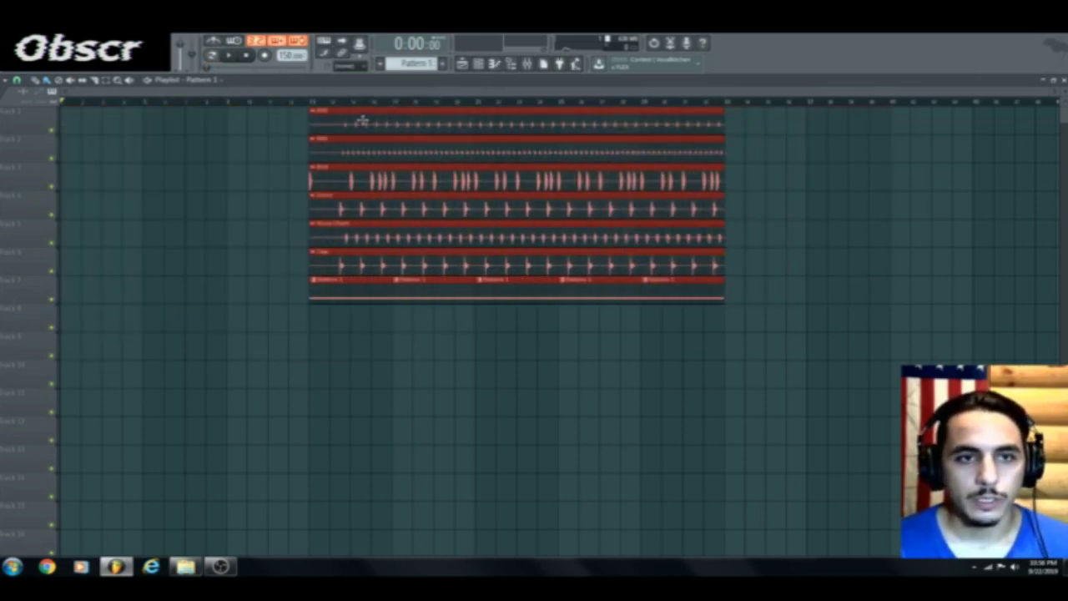
left_click(481, 349)
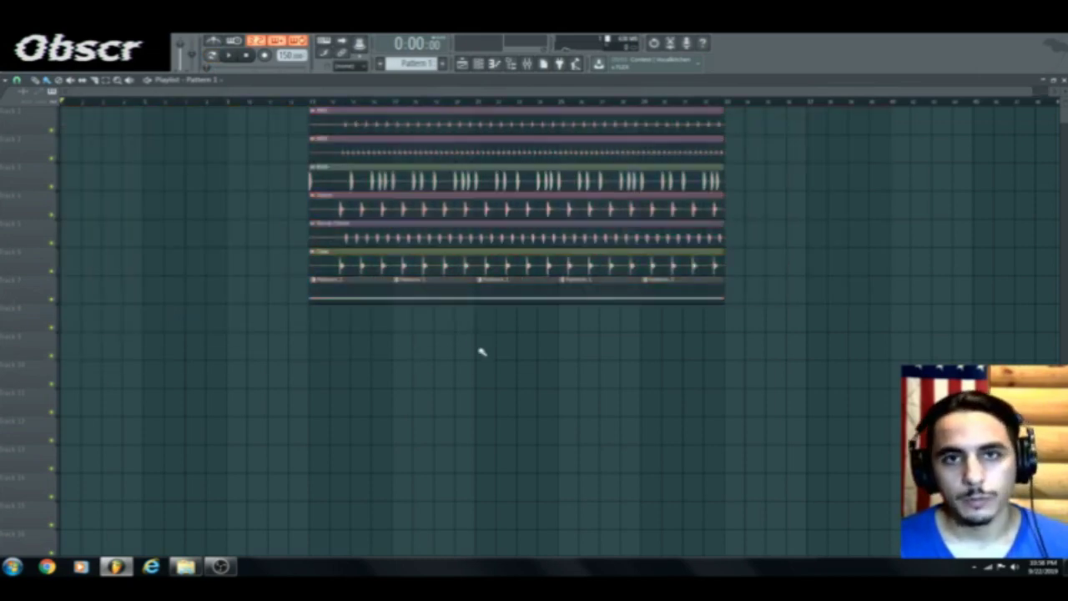
Play the arrangement from bar 13 to hear the bass with the drums
left_click(313, 103)
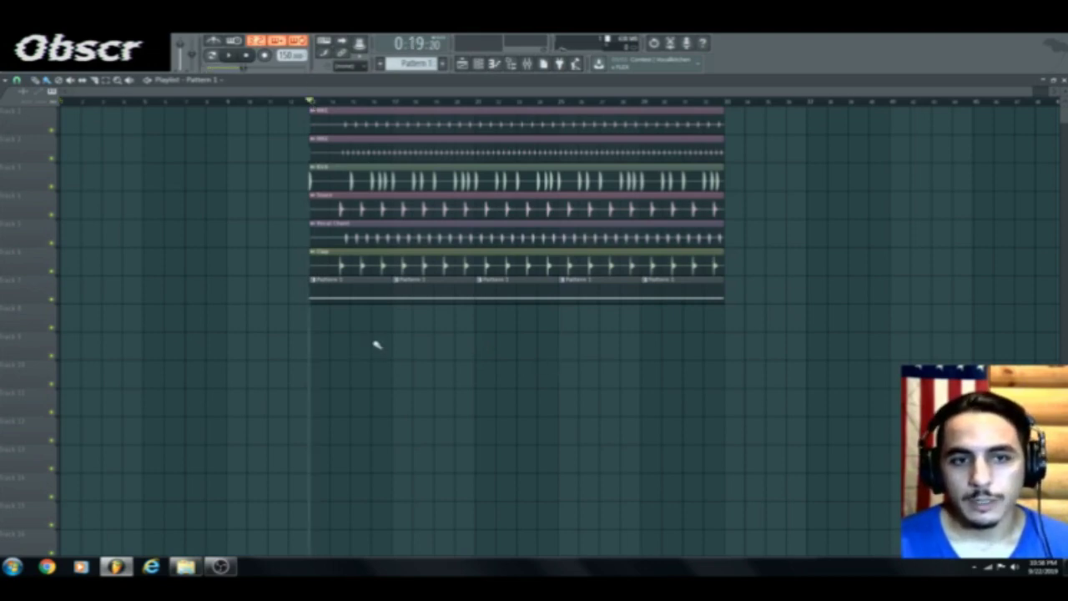
key("space")
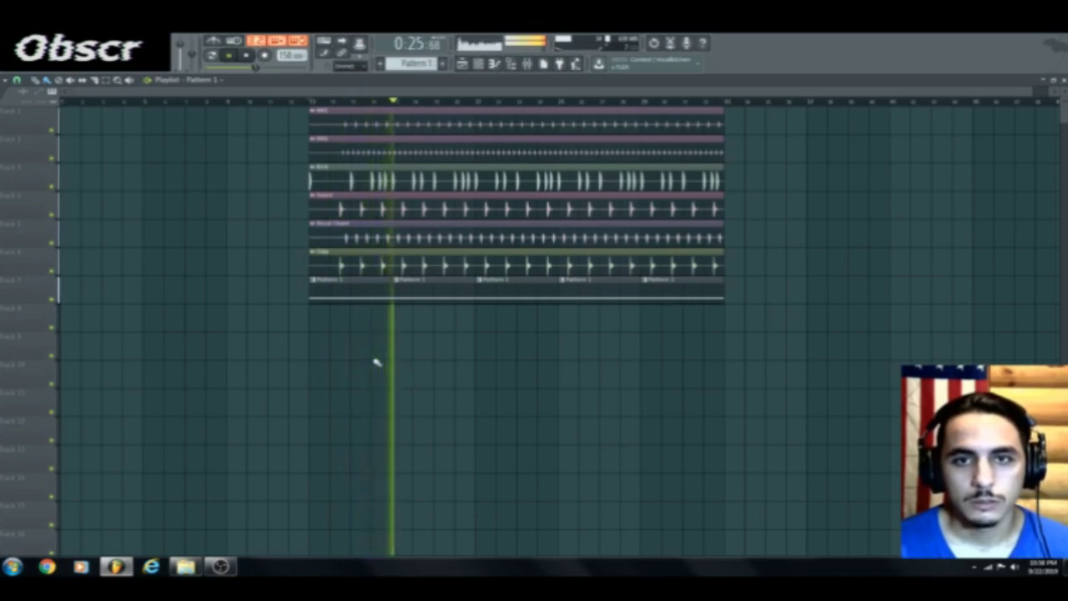
key("space")
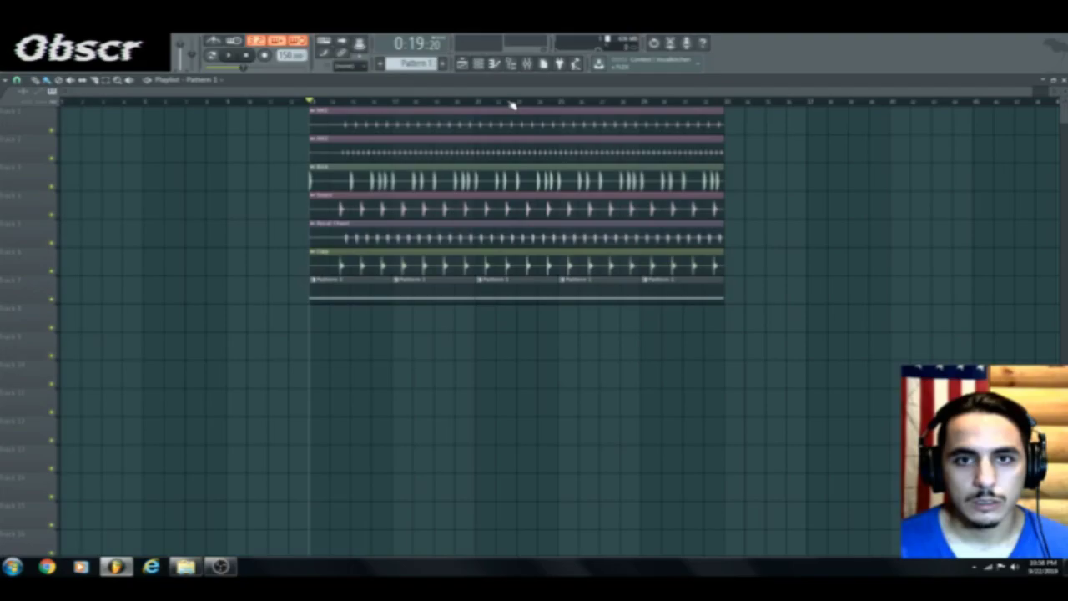
scroll(513, 104, "up", 2)
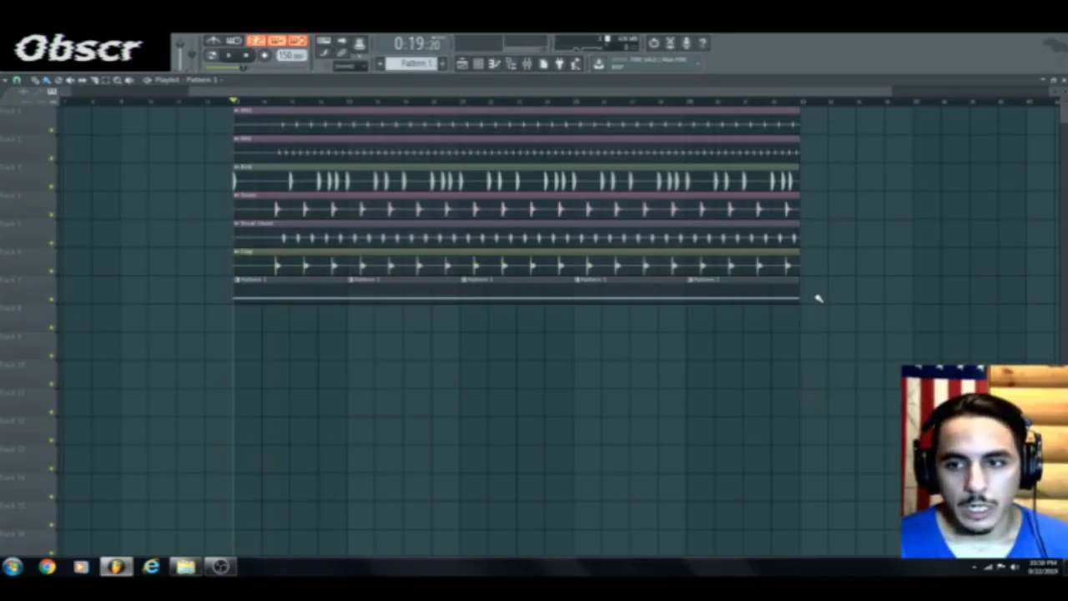
left_click_drag(810, 277, 258, 405)
left_click_drag(811, 296, 220, 460)
left_click_drag(826, 278, 210, 524)
left_click_drag(809, 278, 175, 468)
left_click_drag(203, 309, 815, 300)
left_click(701, 385)
Open the Serum channel's plugin window from the channel rack to review the bass patch
left_click(477, 63)
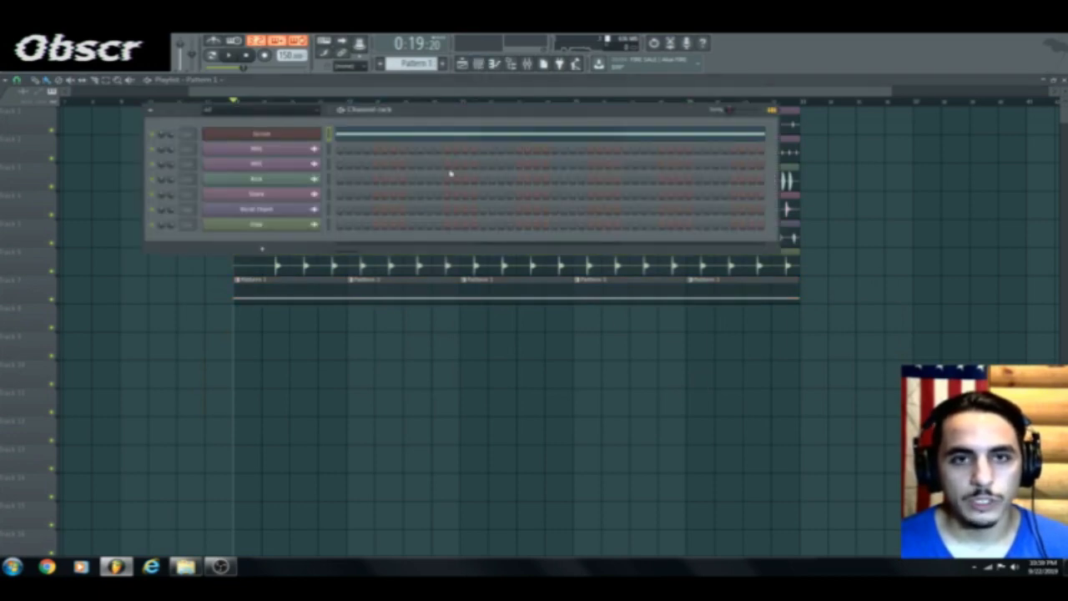
left_click(288, 142)
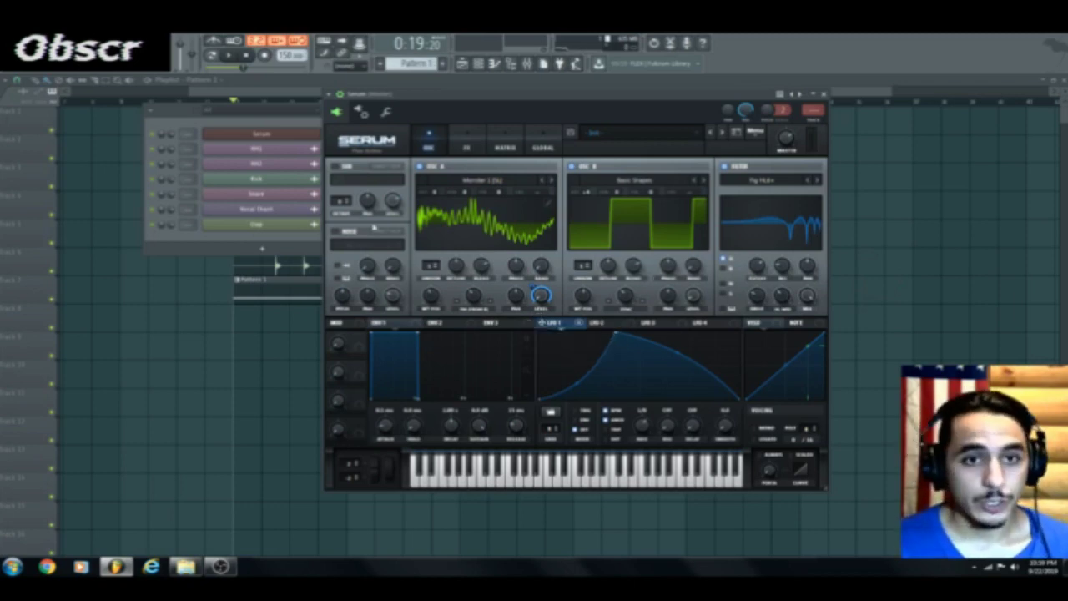
Open the recent project New Move.flp in place of the current one
left_click(20, 43)
mouse_move(97, 134)
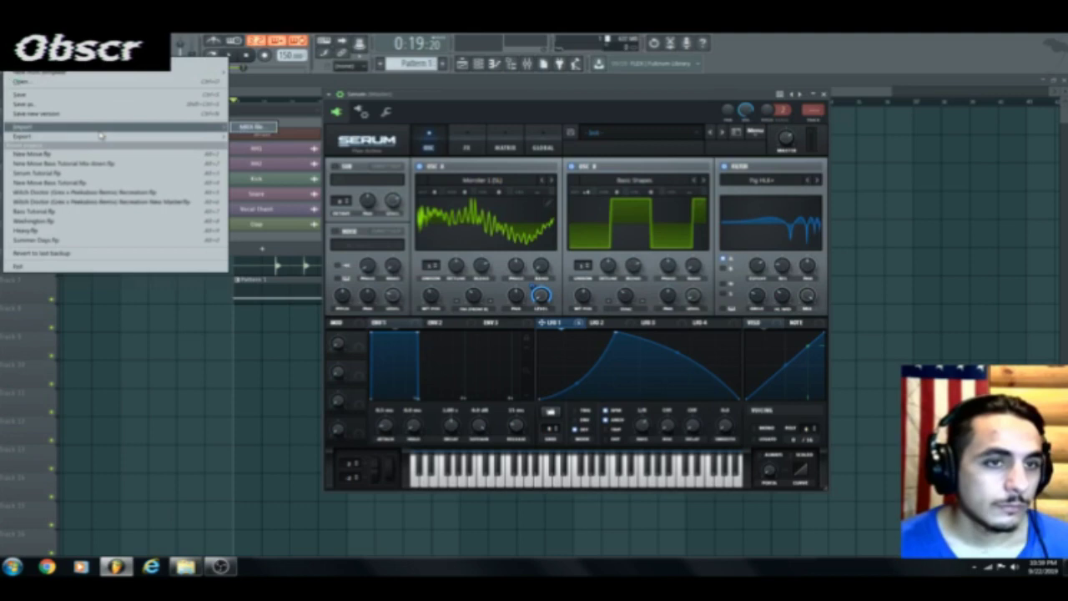
left_click(98, 156)
left_click(549, 329)
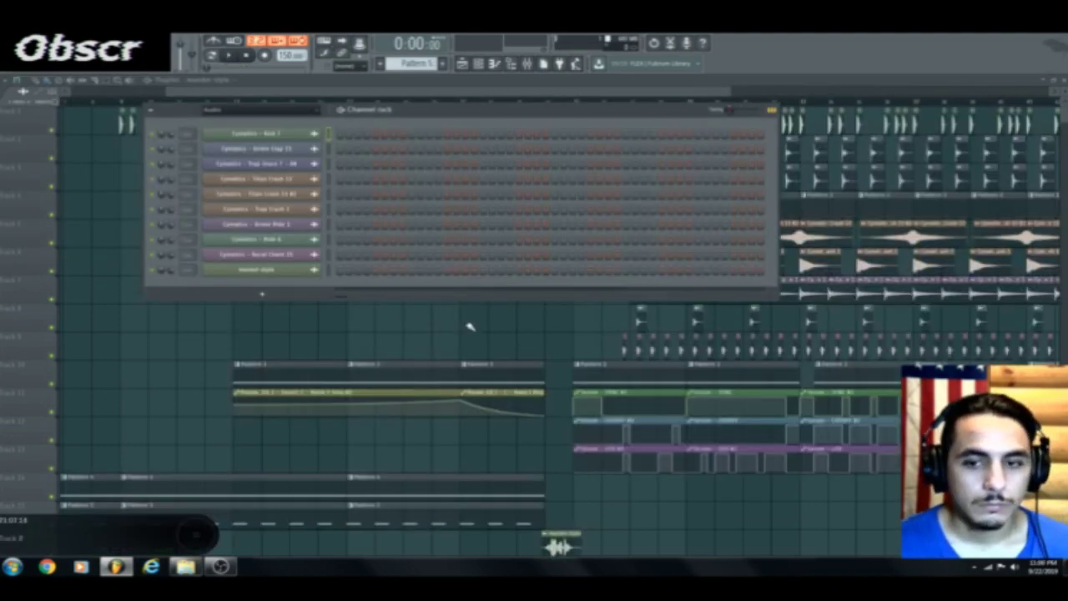
Examine the Serum sync, cutoff and LFO automation clips beneath the pattern at the start of the drop
right_click(469, 327)
scroll(577, 106, "up", 2)
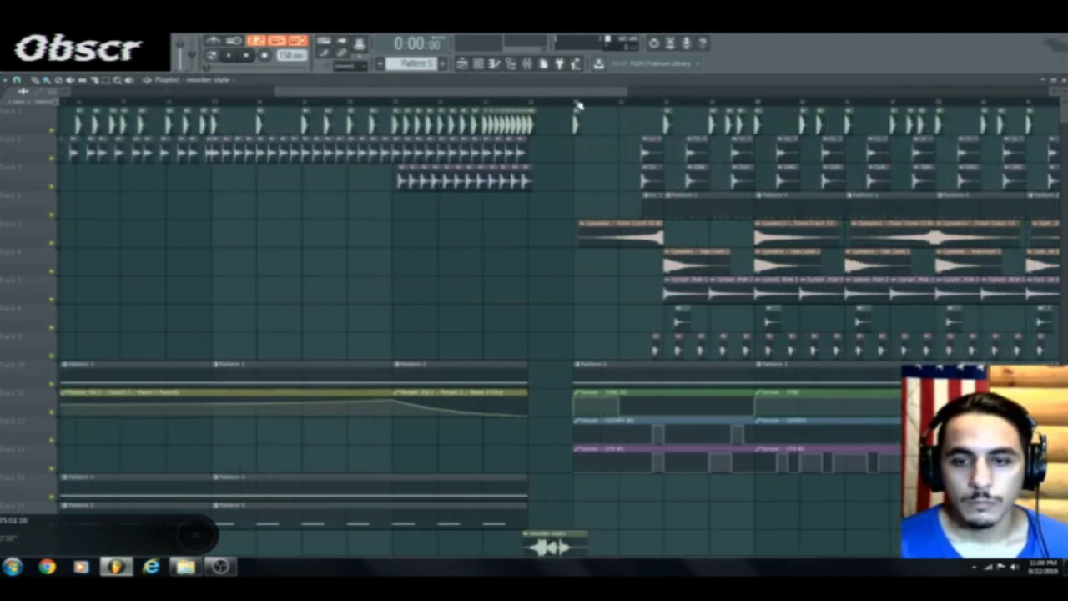
scroll(578, 105, "up", 3)
scroll(511, 99, "up", 2)
mouse_move(511, 99)
left_mouse_down()
mouse_move(526, 101)
mouse_move(515, 107)
left_mouse_up()
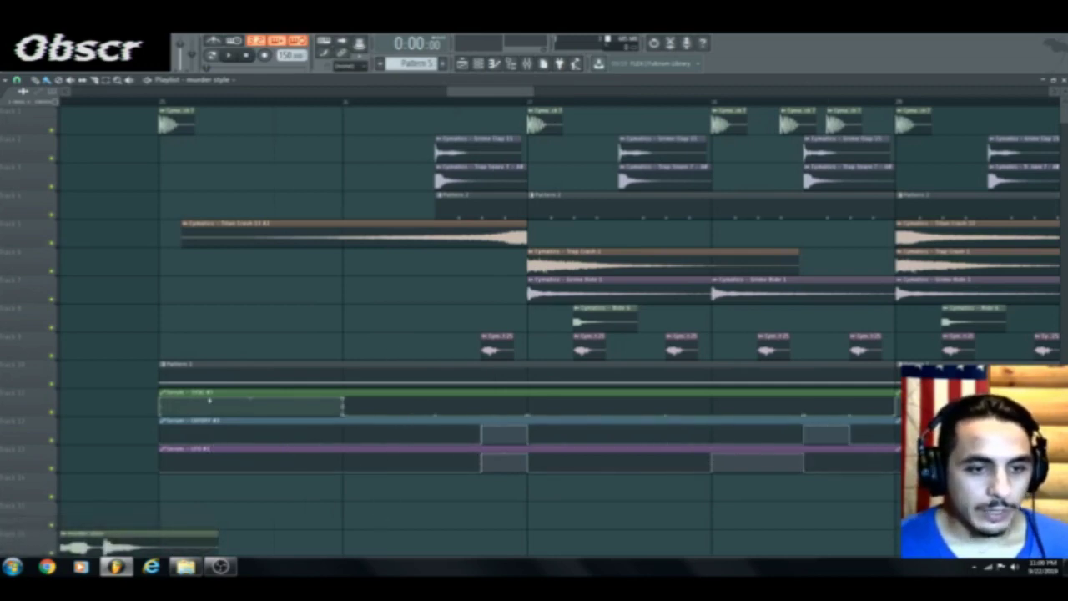
Inspect the Bass channel's Serum patch and its macro modulation of the filter cutoff, and return to the playlist
left_click(478, 64)
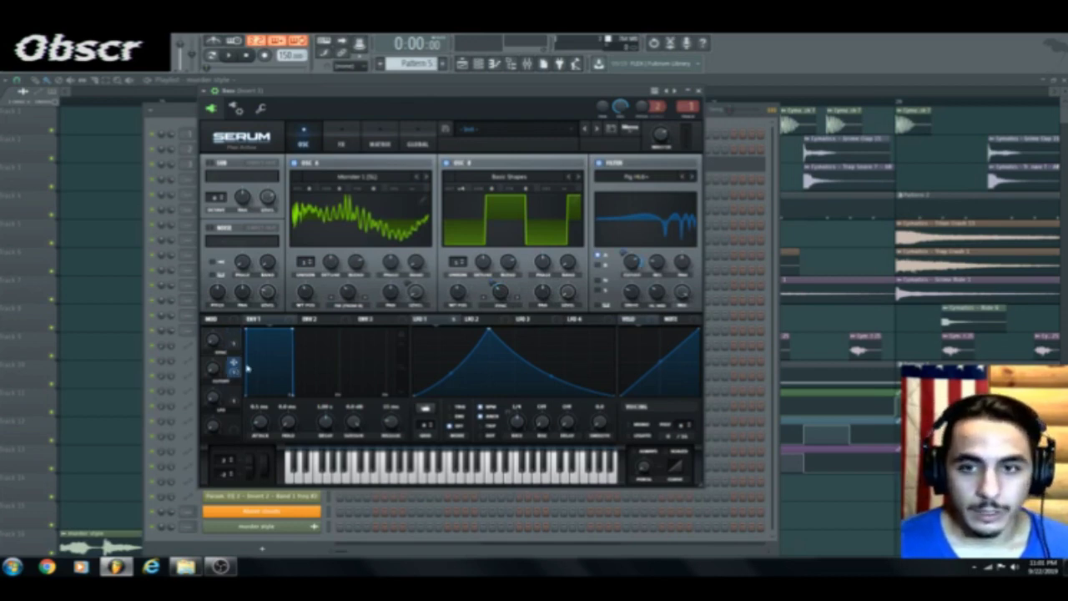
right_click(624, 258)
left_click(624, 254)
left_click_drag(624, 253, 624, 247)
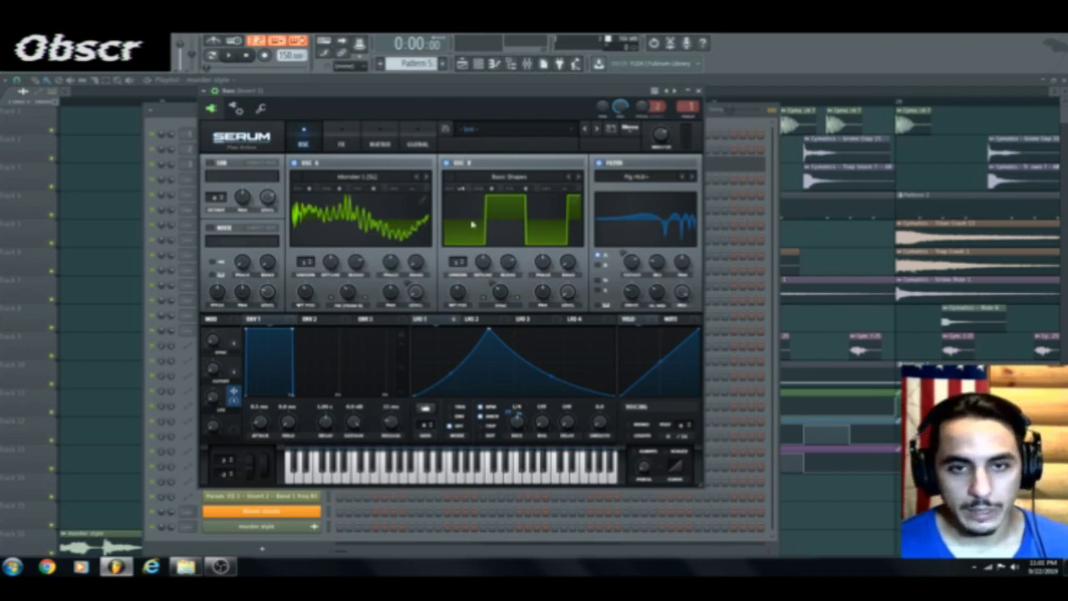
left_click(698, 90)
key("F6")
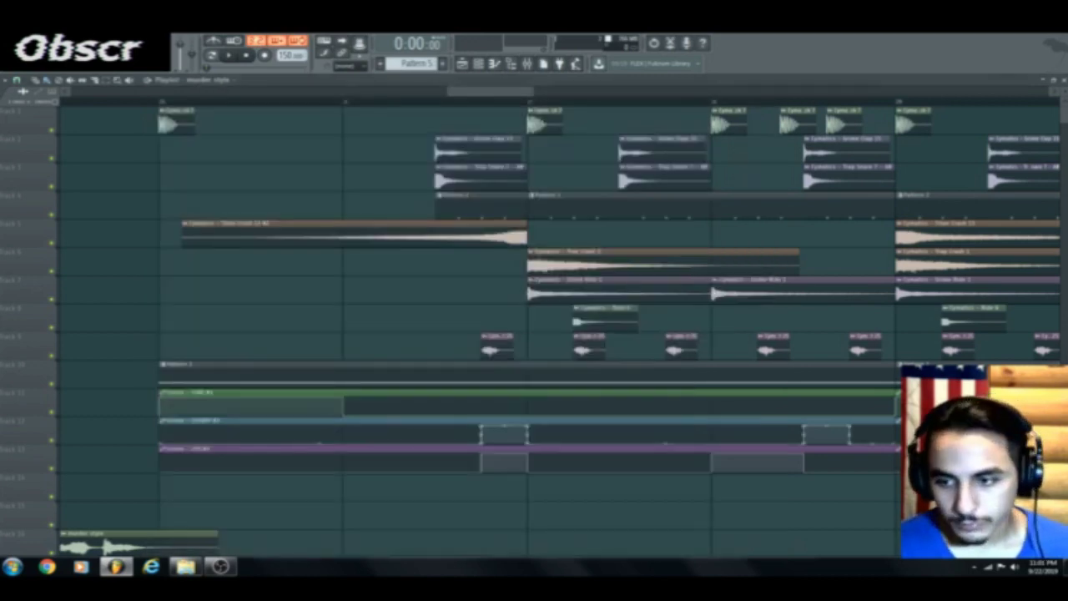
Review the automation clips across the whole drop and the overall playlist arrangement
left_click_drag(506, 97, 779, 90)
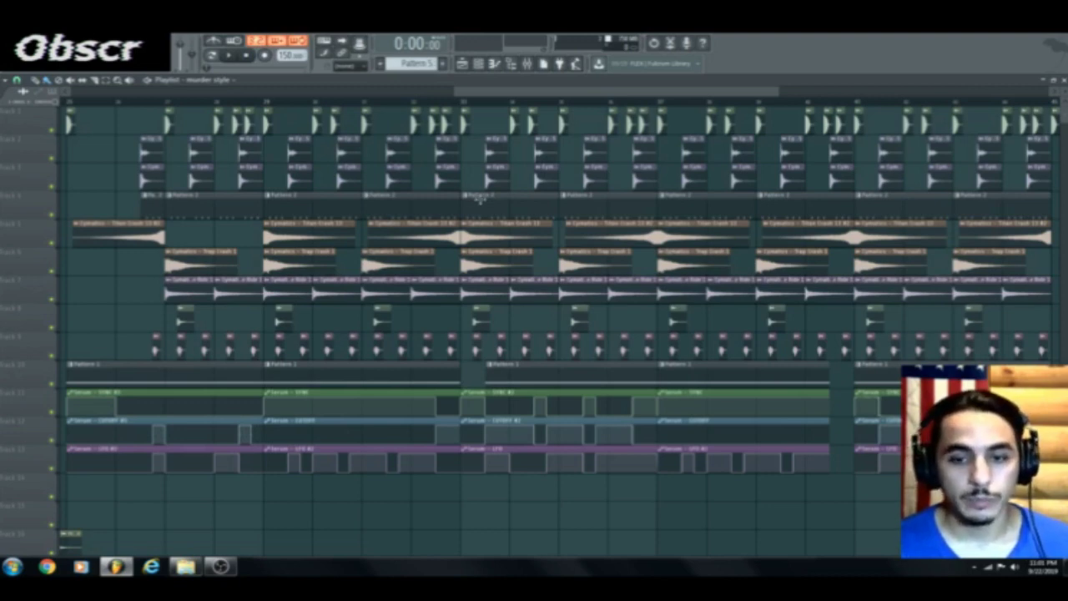
scroll(396, 103, "down", 5)
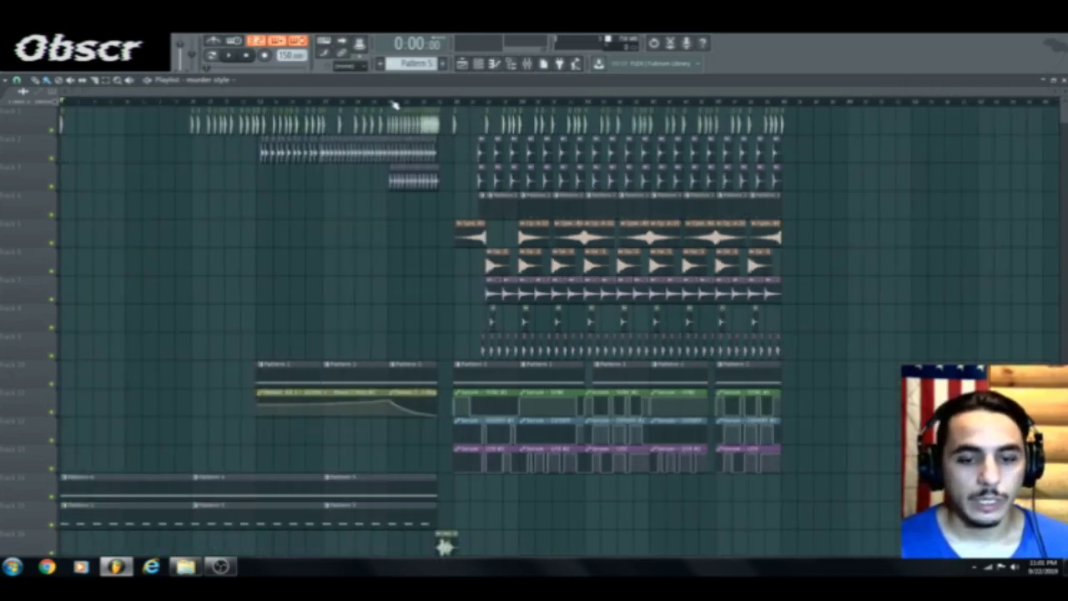